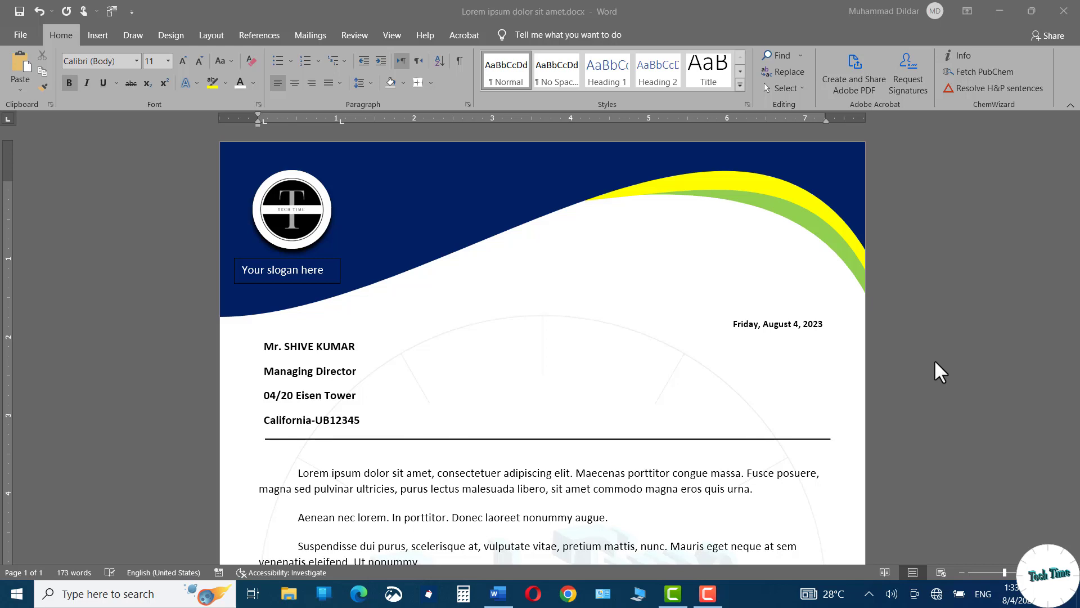
# Step: Scroll through the finished letterhead sample to review its design
pyautogui.scroll(-10, 934, 359)
pyautogui.scroll(10, 934, 359)
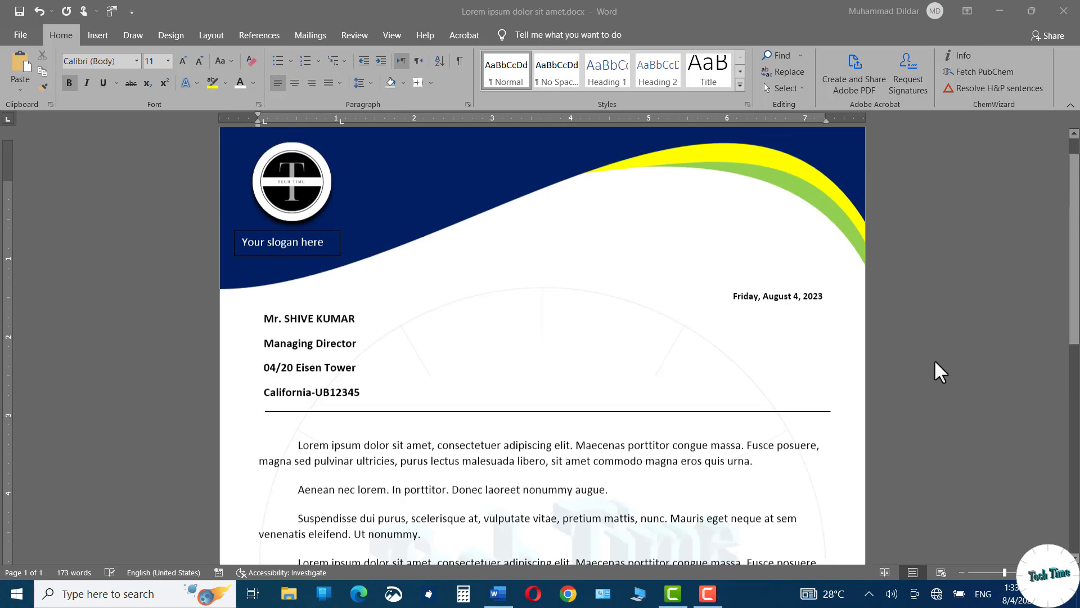
pyautogui.scroll(-10, 933, 359)
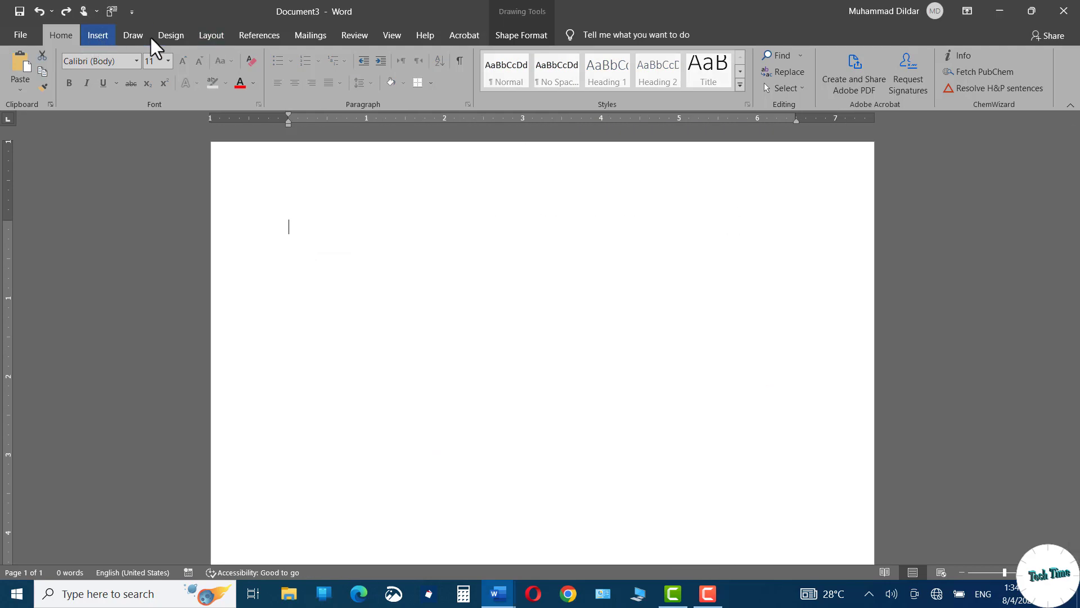
# Step: Give Document3 an A4 page size with Narrow 0.5" margins
pyautogui.click(212, 34)
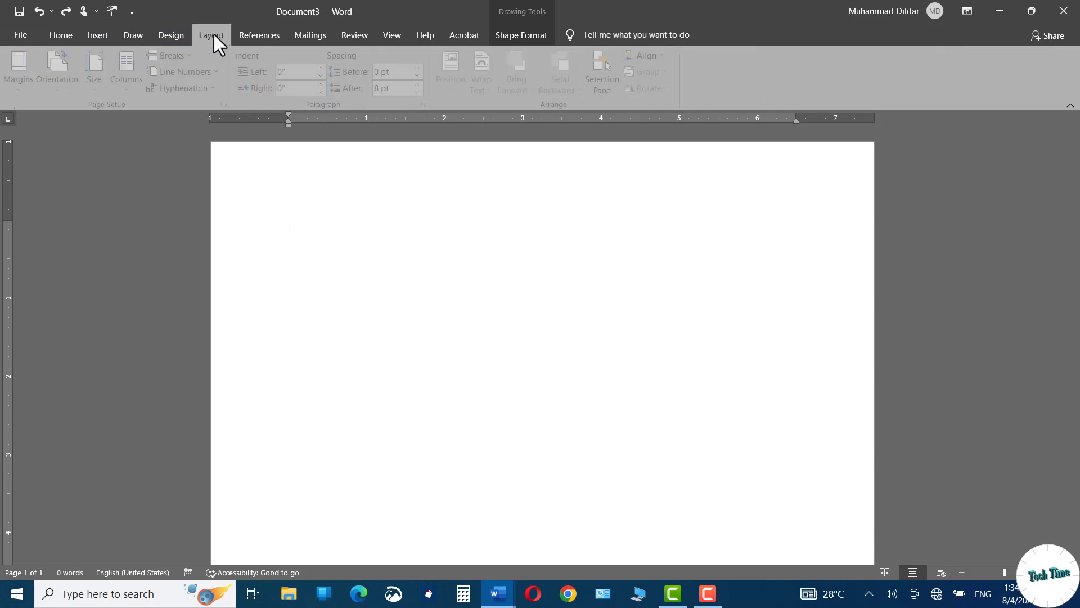
pyautogui.click(101, 89)
pyautogui.click(134, 294)
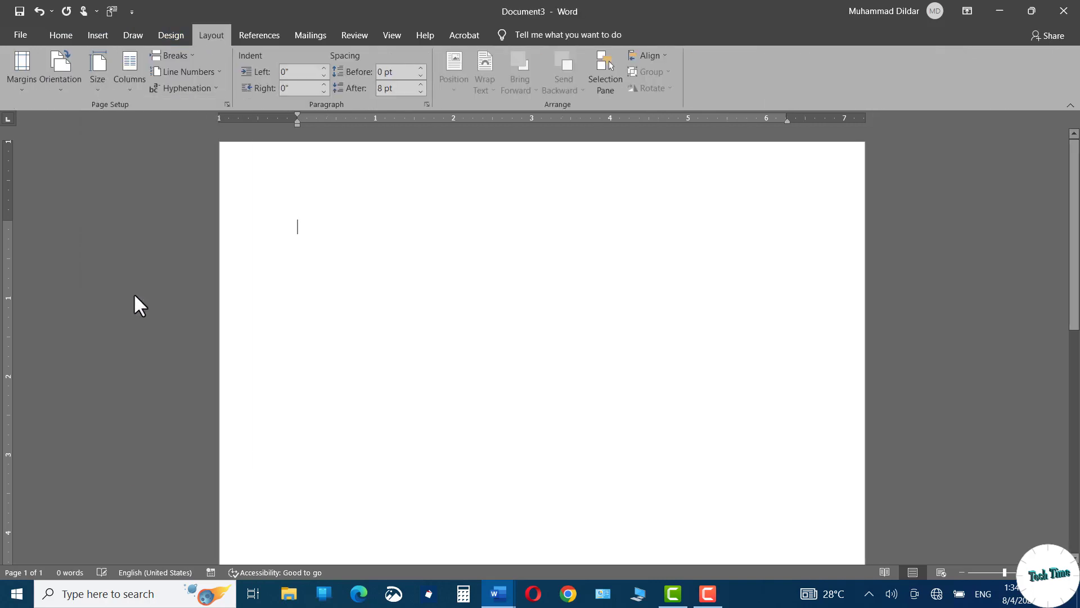
pyautogui.click(18, 86)
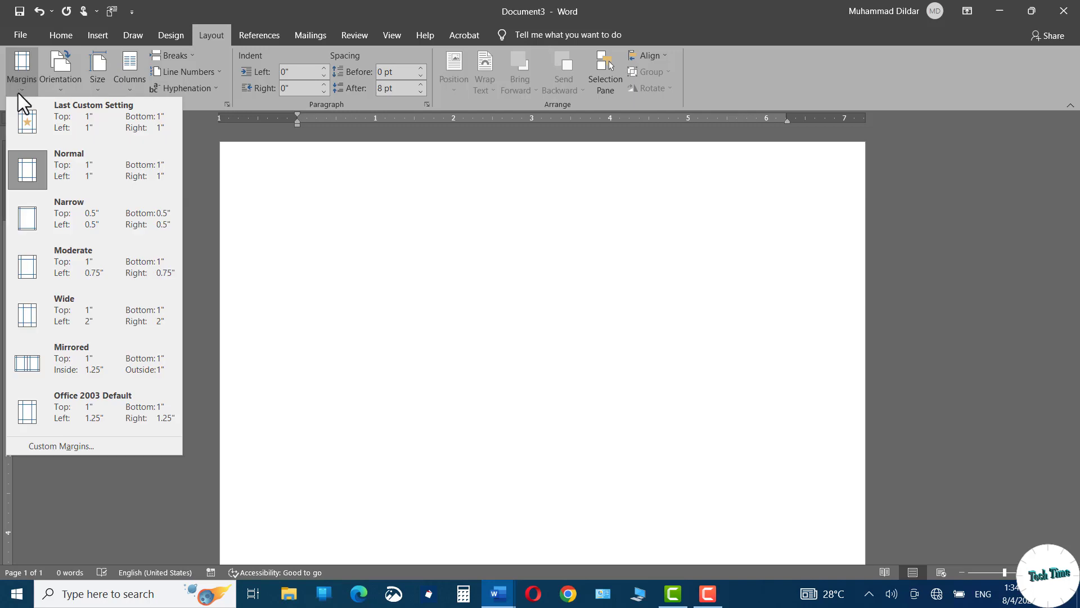
pyautogui.click(53, 217)
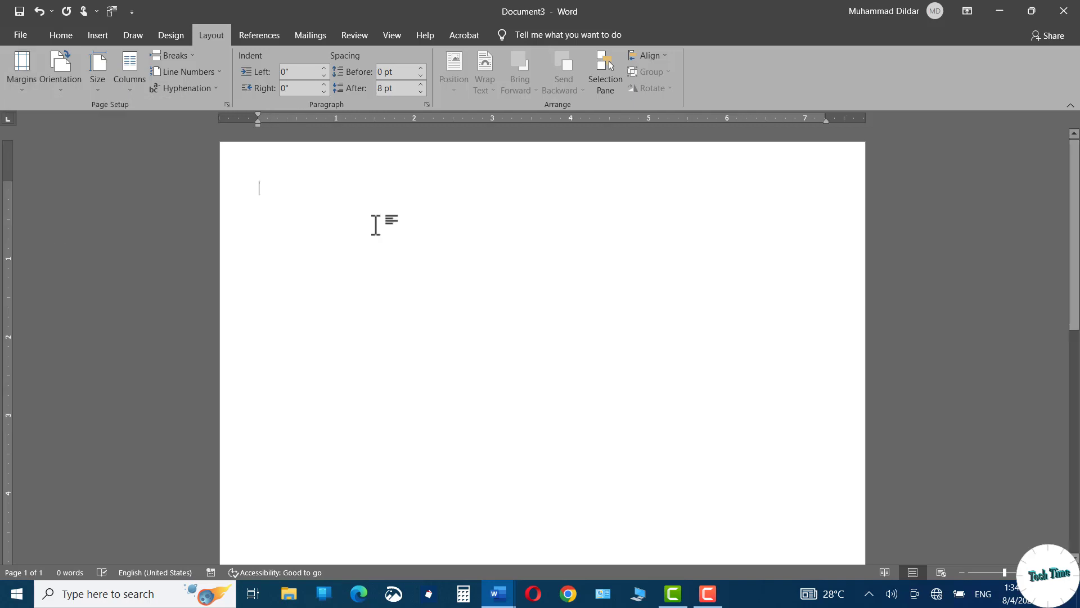
# Step: Draw a rectangle across the full width of the page top
pyautogui.click(98, 35)
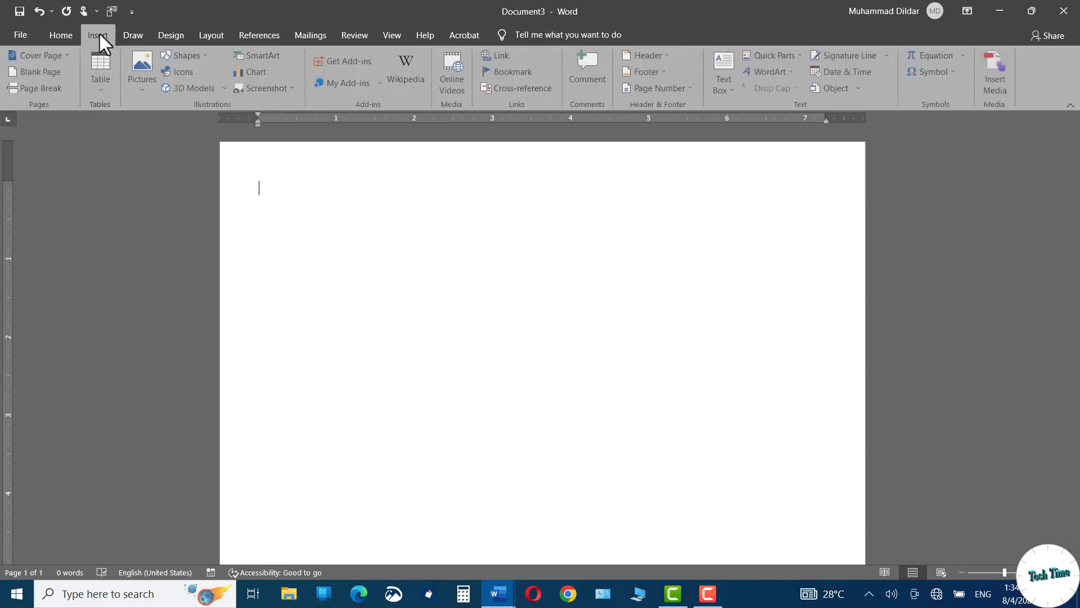
pyautogui.click(189, 55)
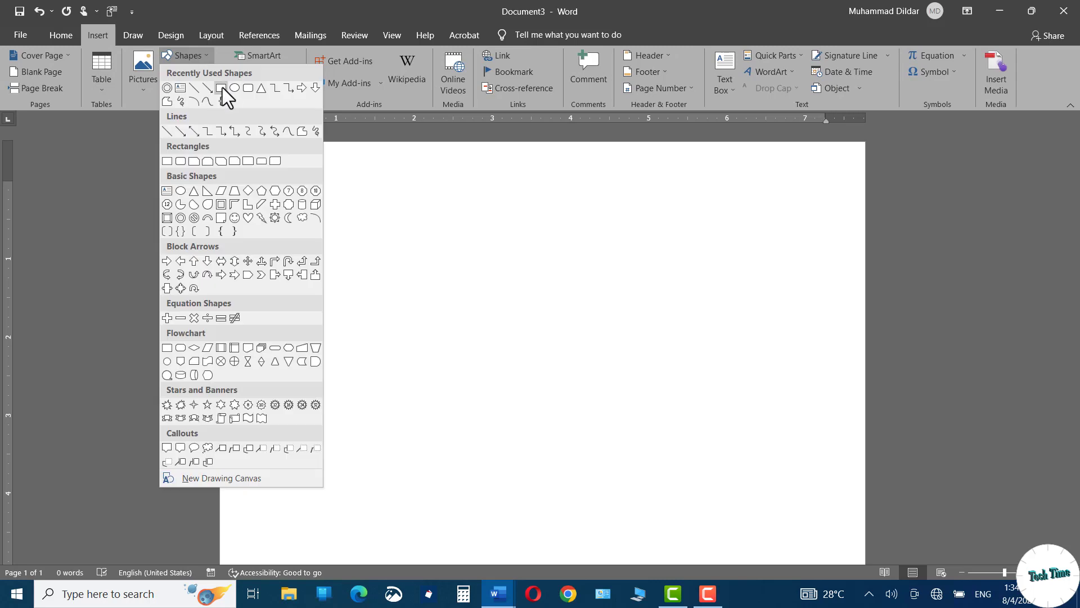
pyautogui.click(222, 88)
pyautogui.moveTo(220, 143); pyautogui.dragTo(865, 296)
# Step: Fill the rectangle Dark Blue and stretch it to 2.17" tall
pyautogui.click(349, 54)
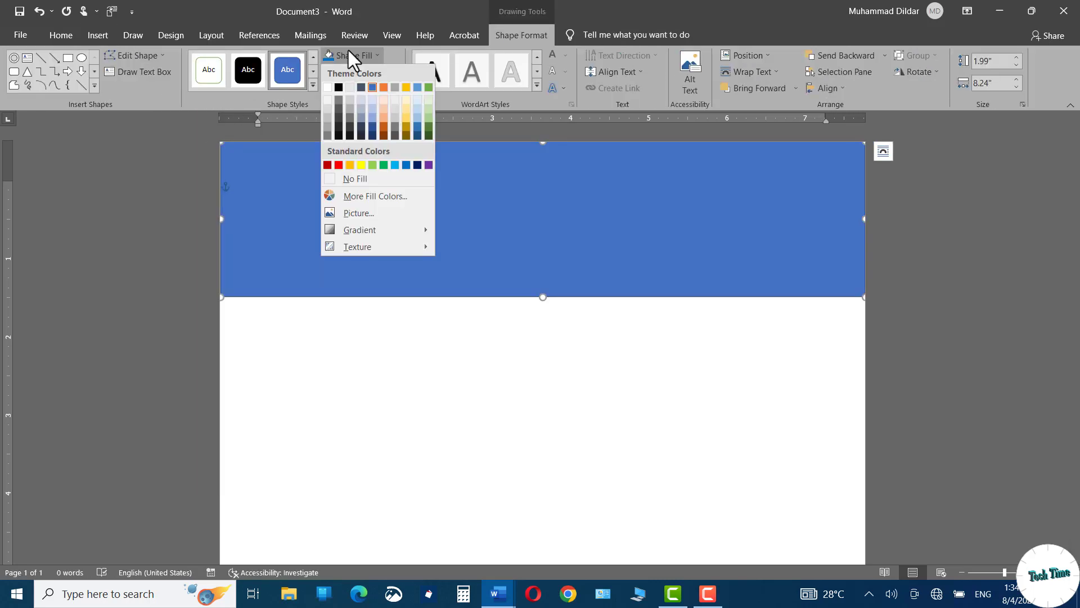
pyautogui.click(417, 165)
pyautogui.moveTo(543, 297); pyautogui.dragTo(543, 311)
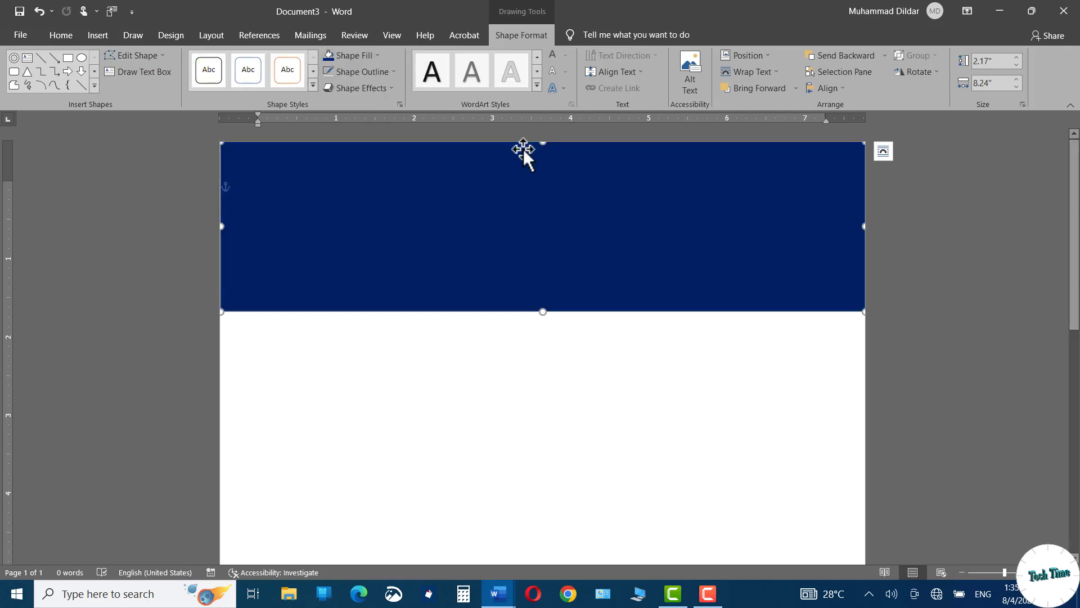
pyautogui.click(144, 53)
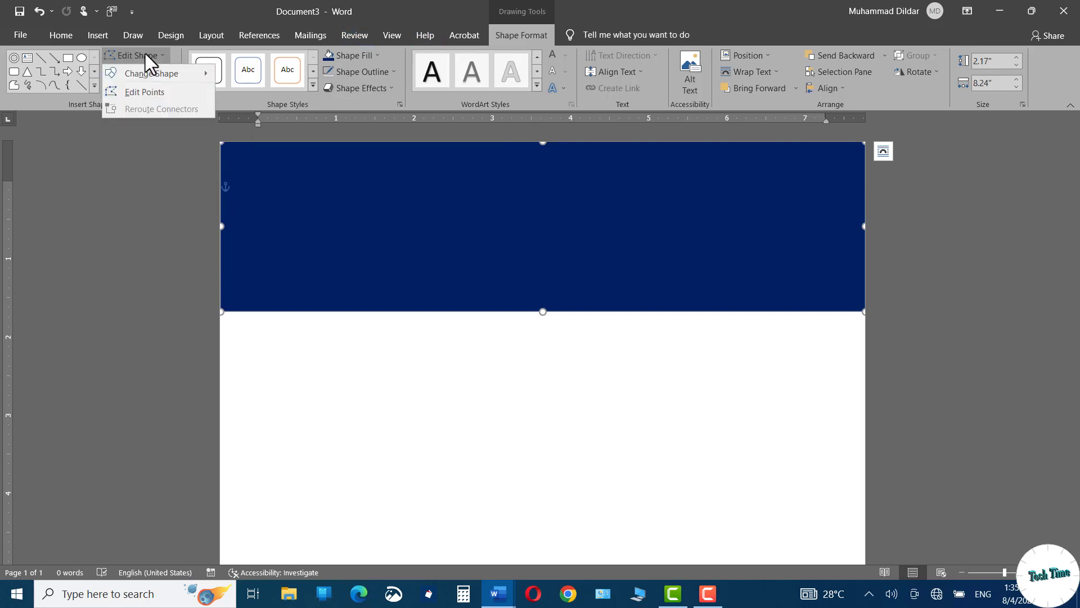
# Step: Edit the rectangle's points to curve its bottom edge into a sweeping wave
pyautogui.click(144, 92)
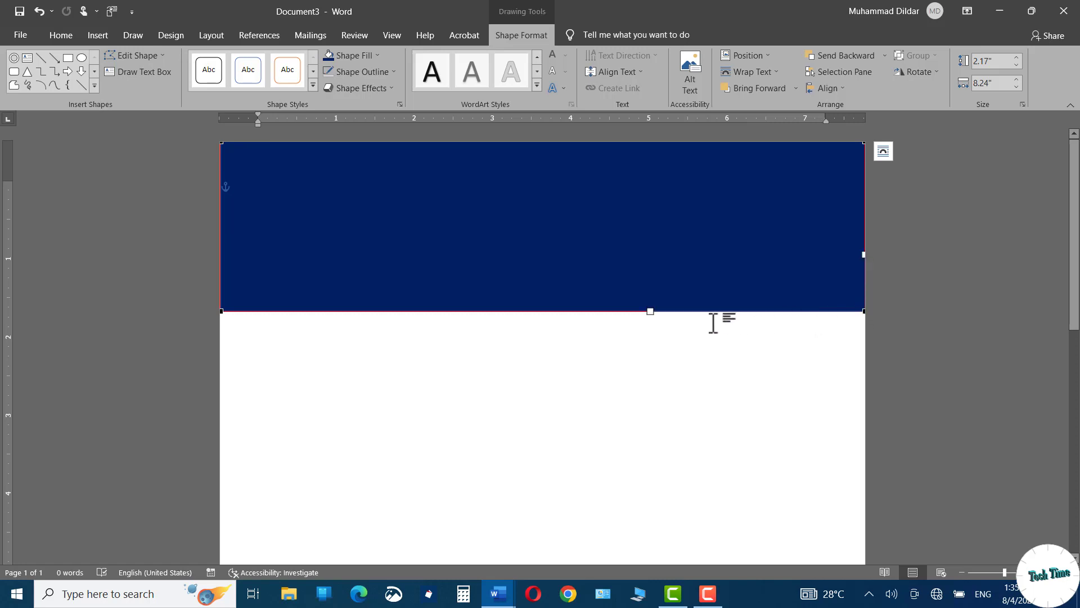
pyautogui.moveTo(650, 311)
pyautogui.mouseDown()
pyautogui.moveTo(649, 255)
pyautogui.moveTo(646, 292)
pyautogui.mouseUp()
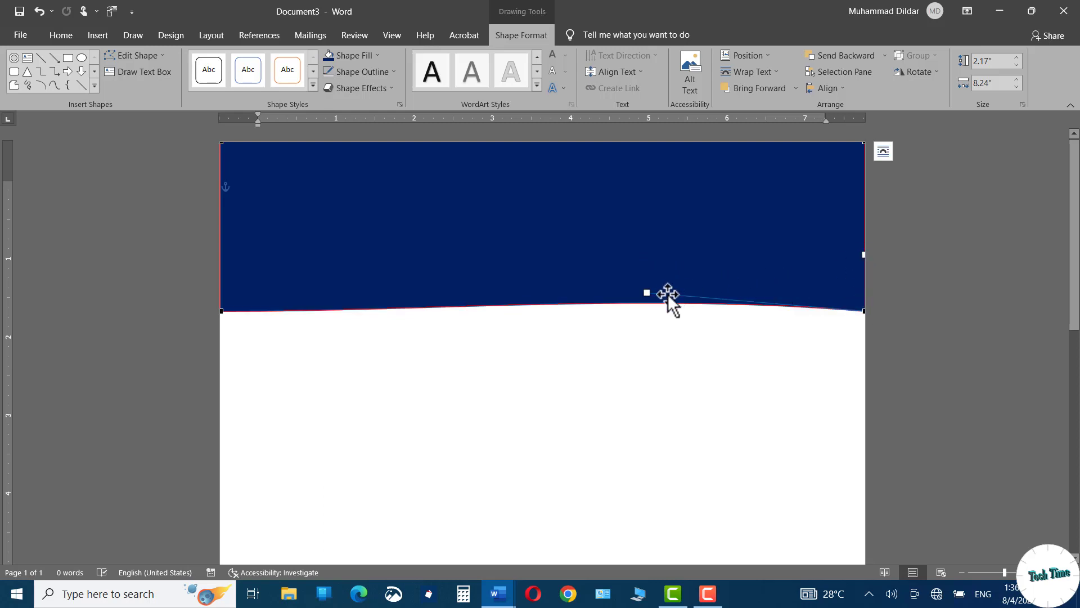
pyautogui.moveTo(647, 292); pyautogui.dragTo(740, 91)
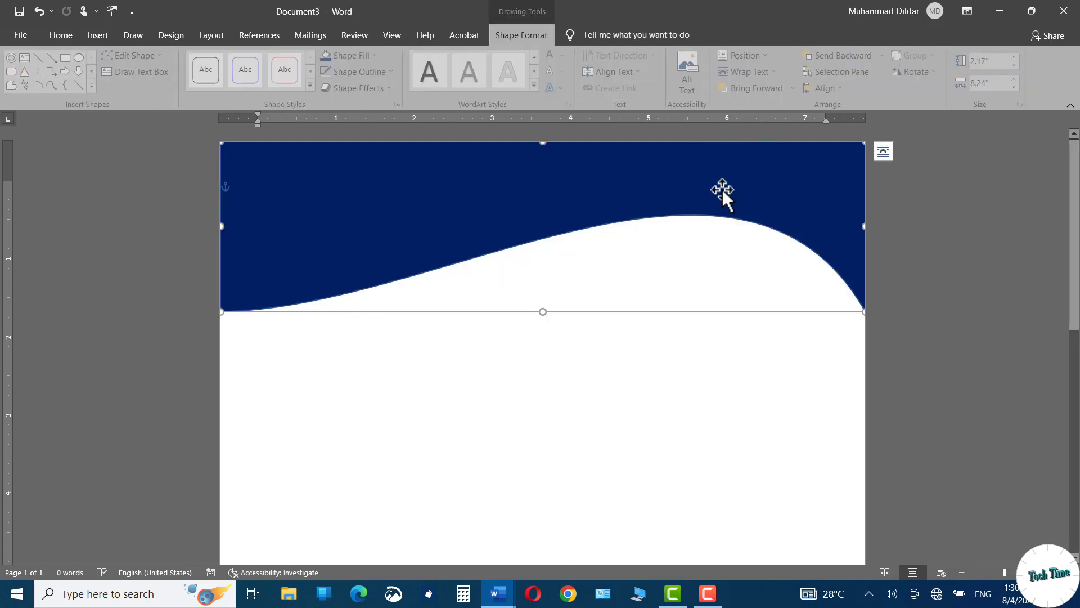
# Step: Raise the wave's right end, then place a copy of the wave slightly lower
pyautogui.click(146, 52)
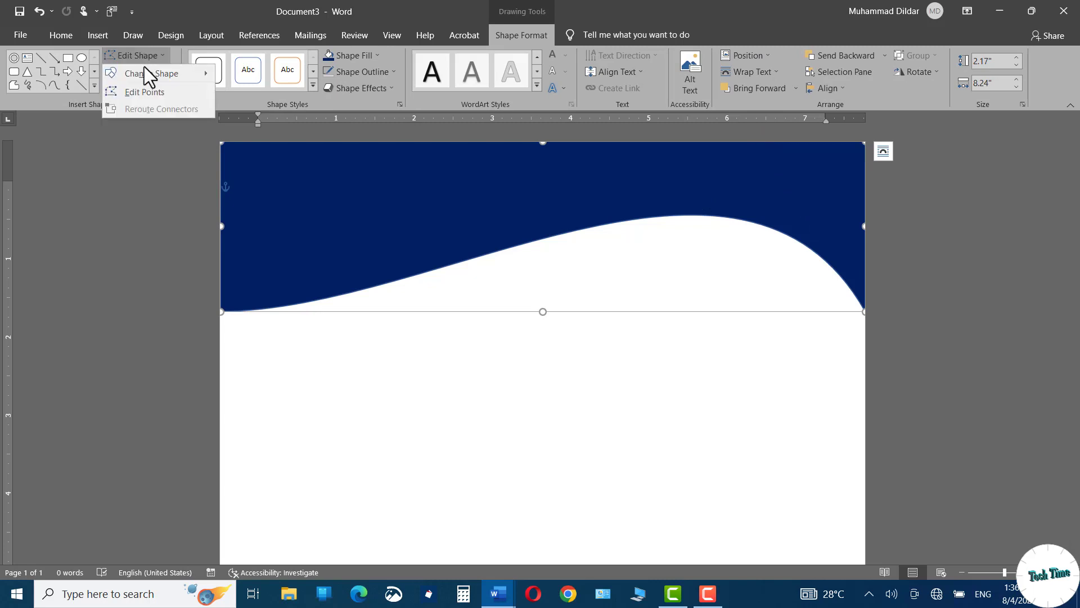
pyautogui.click(148, 91)
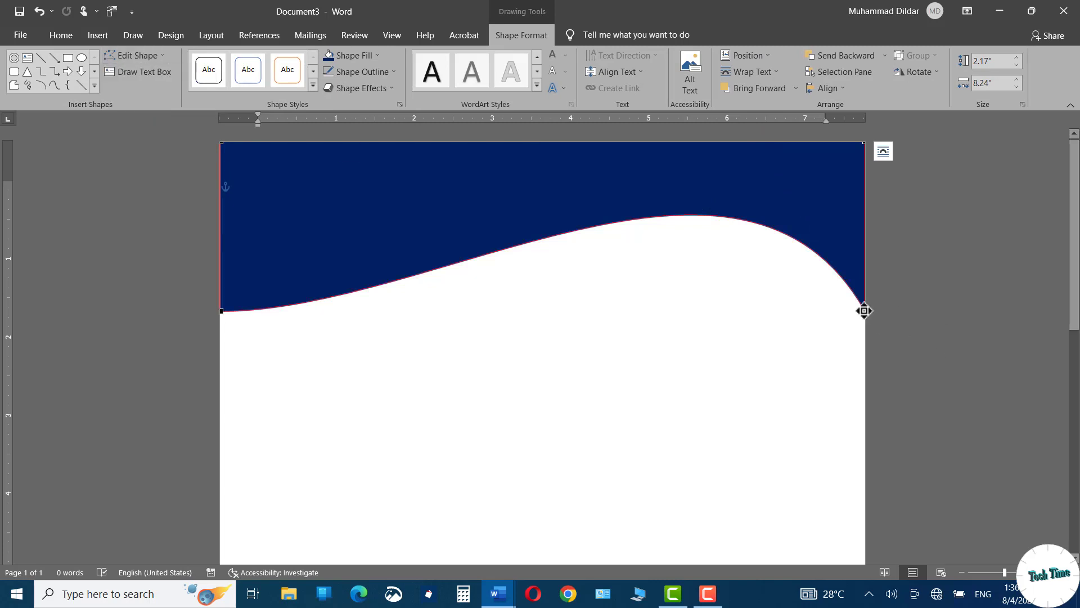
pyautogui.moveTo(864, 311); pyautogui.dragTo(863, 283)
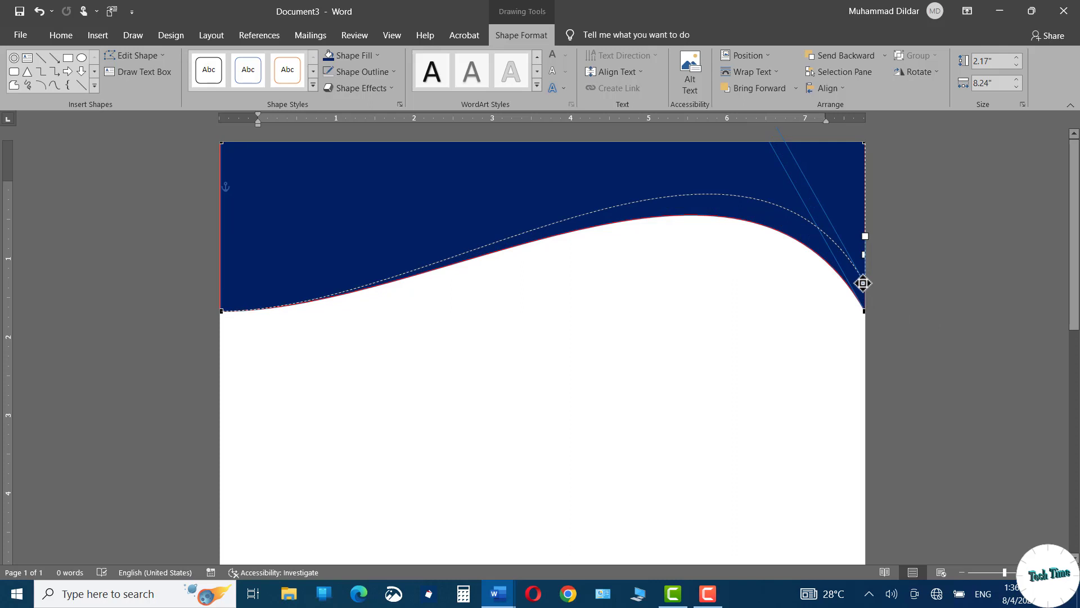
pyautogui.click(518, 191)
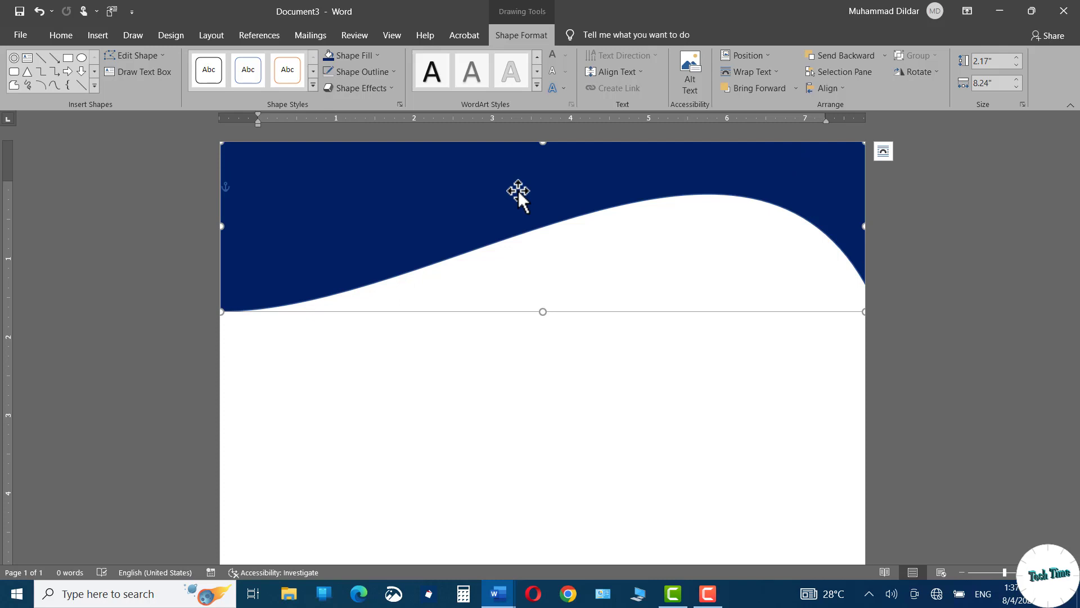
pyautogui.moveTo(519, 191); pyautogui.dragTo(520, 245)
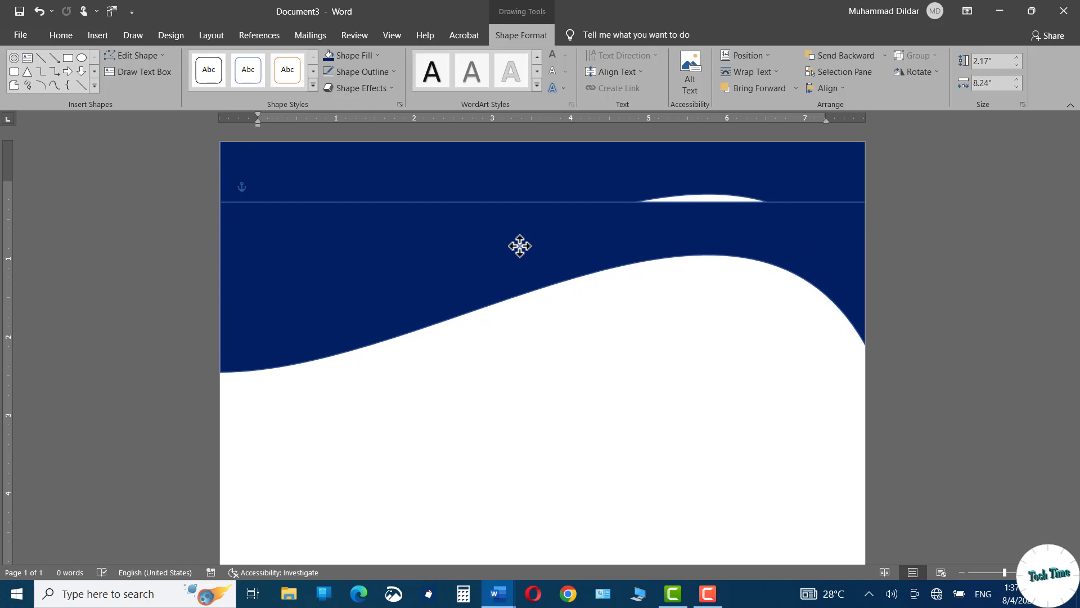
# Step: Fill the duplicate wave Yellow and raise its bottom-left corner
pyautogui.click(520, 246)
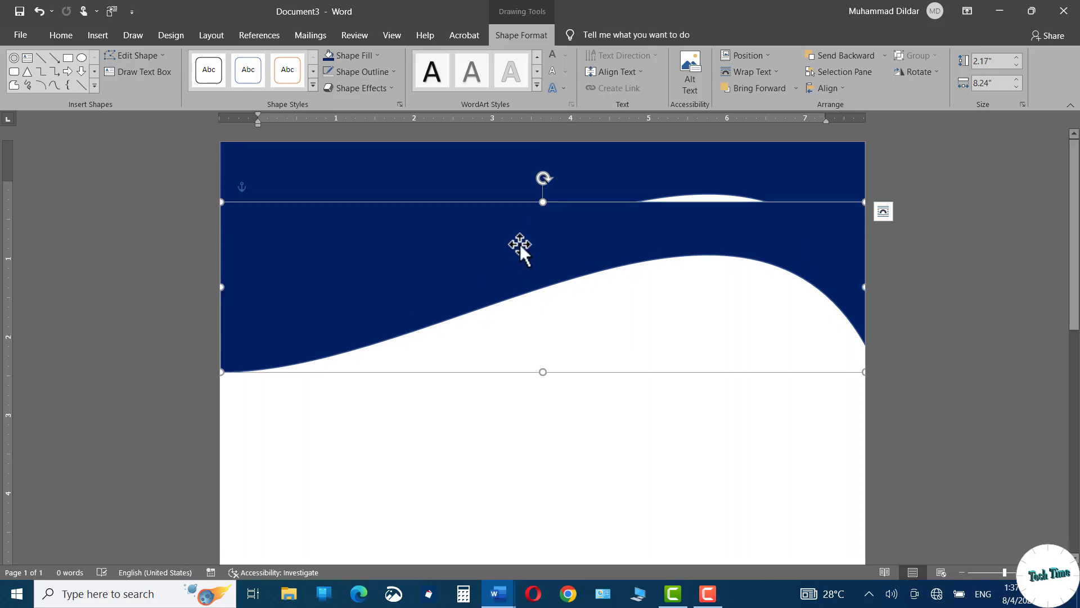
pyautogui.click(355, 55)
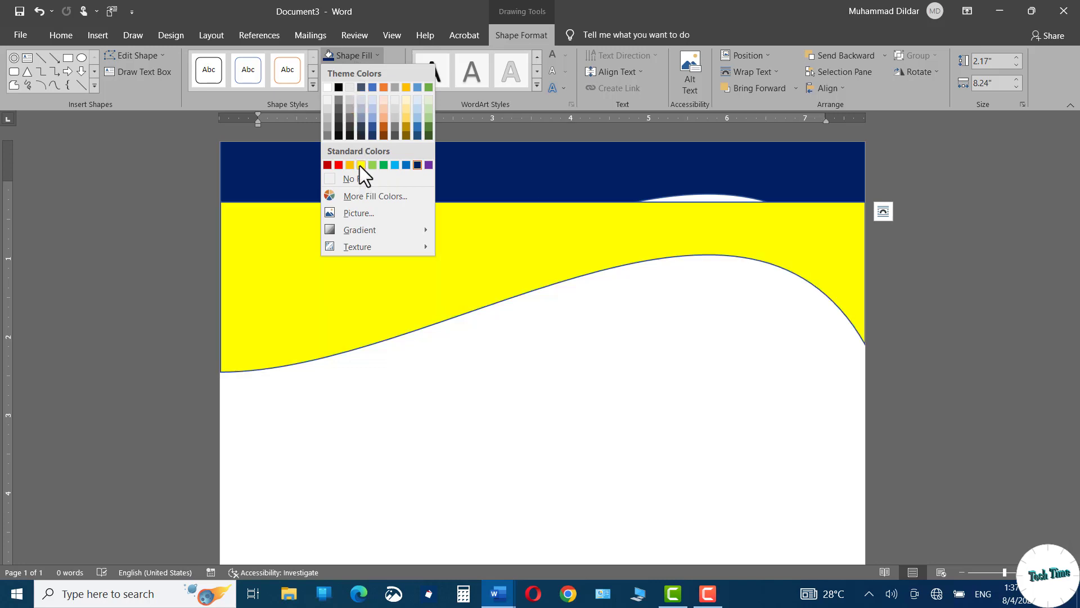
pyautogui.click(360, 165)
pyautogui.click(149, 53)
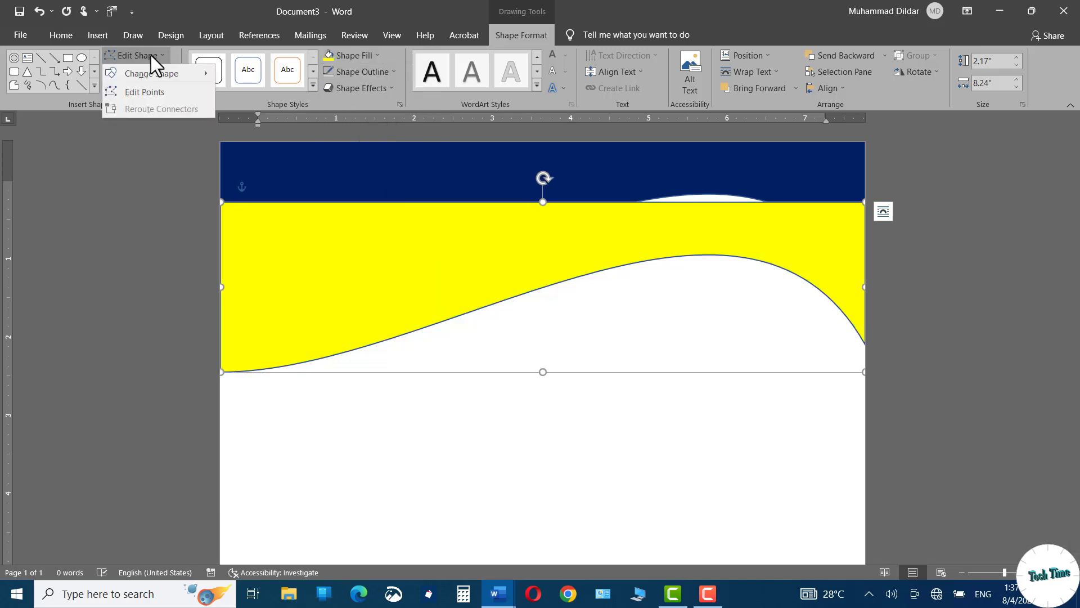
pyautogui.click(142, 94)
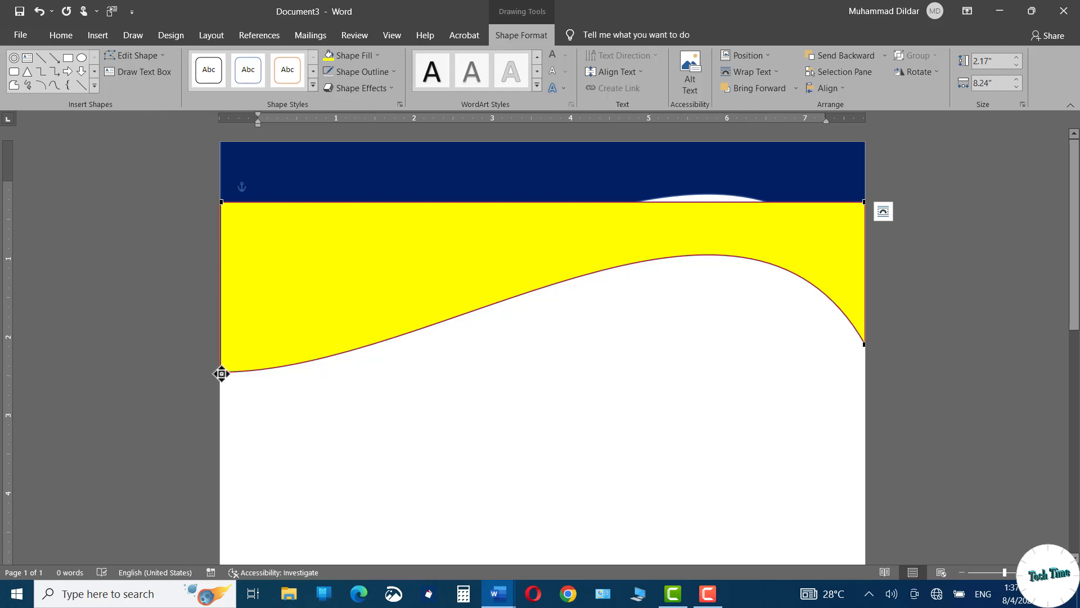
pyautogui.moveTo(221, 374); pyautogui.dragTo(219, 288)
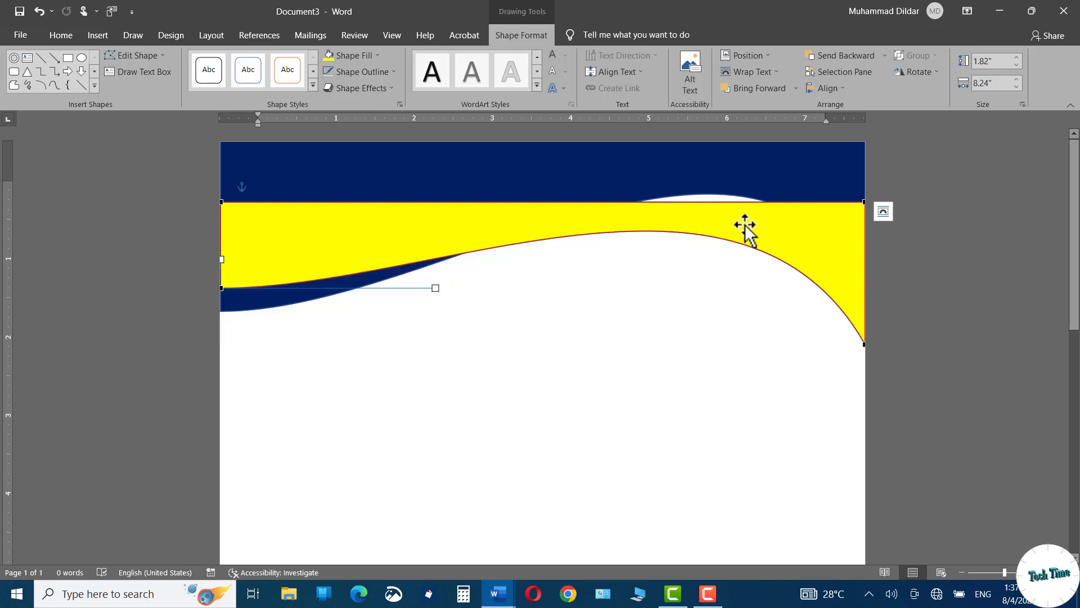
# Step: Send the yellow wave to the back, nudge it up, and set No Outline
pyautogui.rightClick(746, 228)
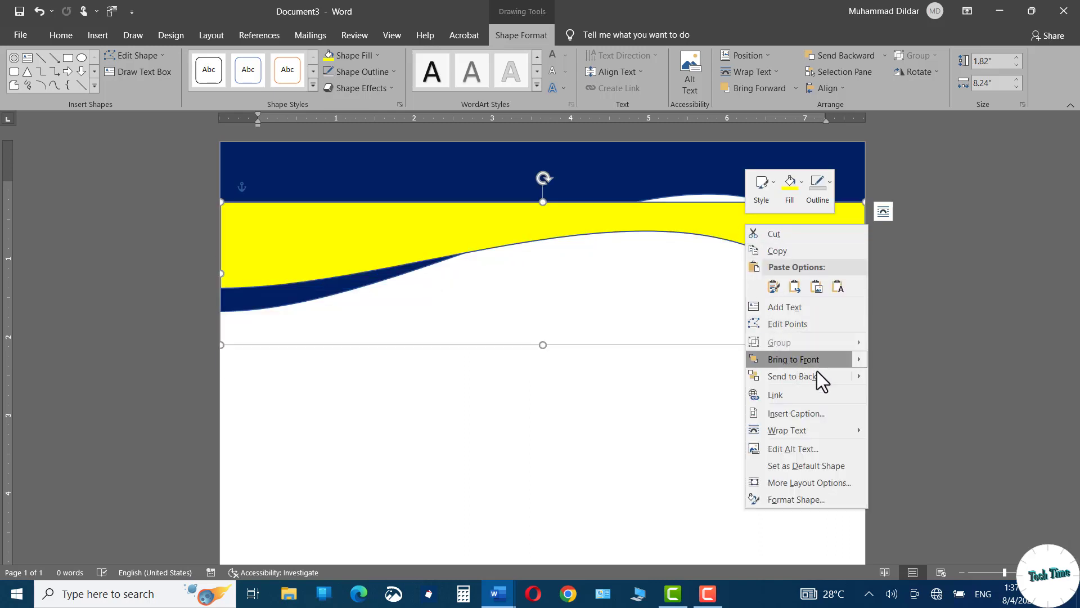
pyautogui.moveTo(852, 377)
pyautogui.click(902, 378)
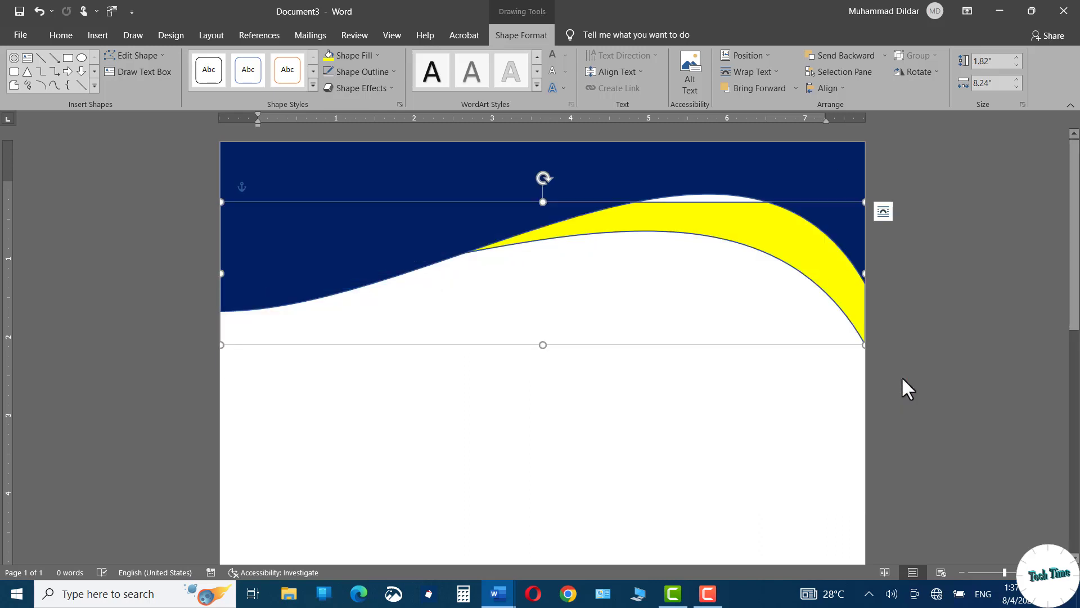
pyautogui.moveTo(729, 216); pyautogui.dragTo(730, 213)
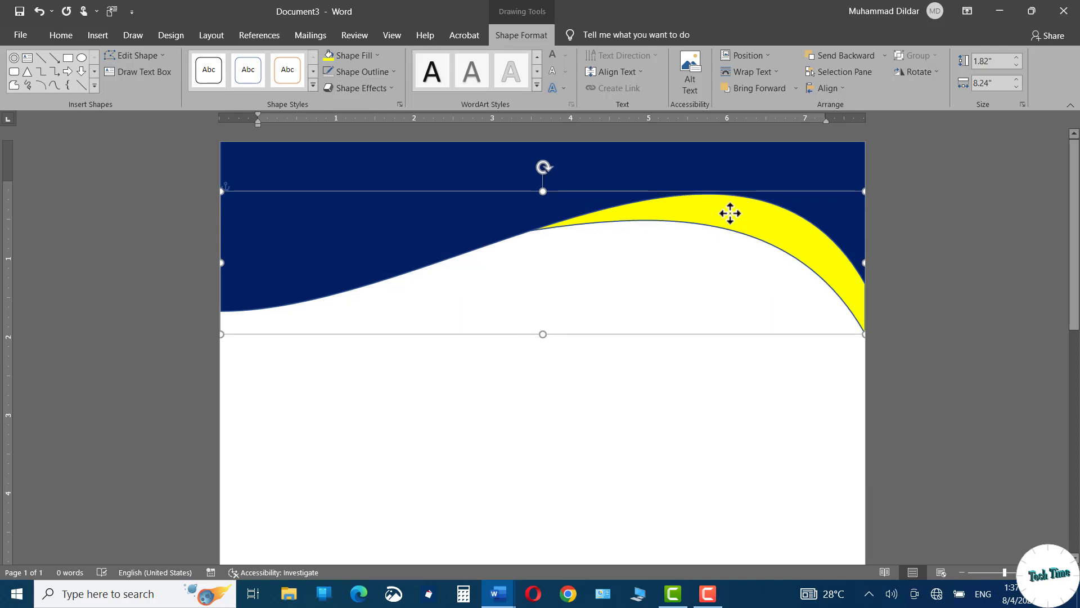
pyautogui.click(363, 66)
pyautogui.click(363, 194)
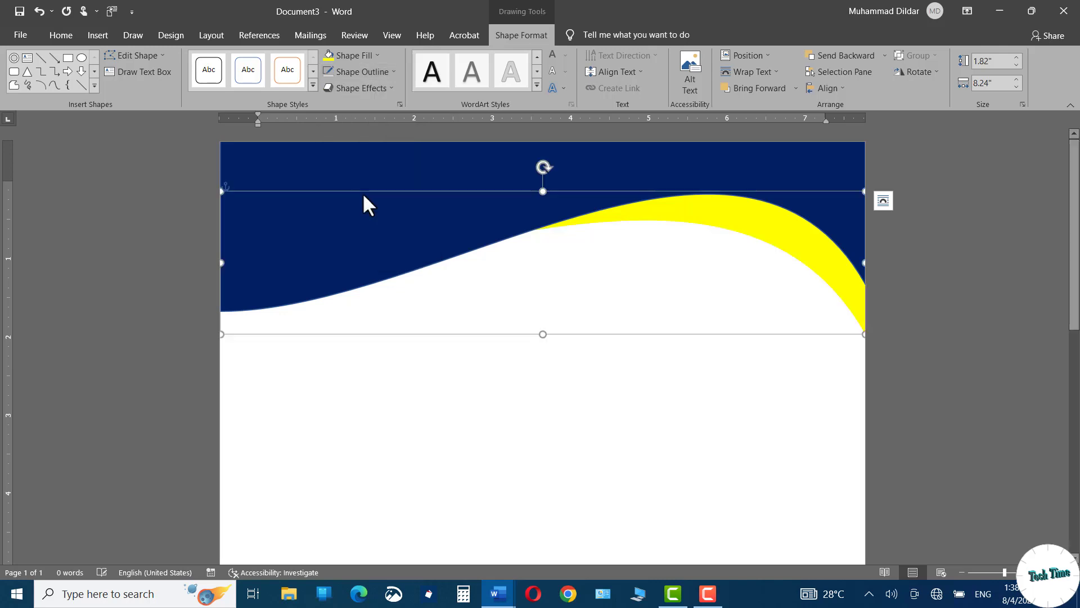
pyautogui.click(969, 302)
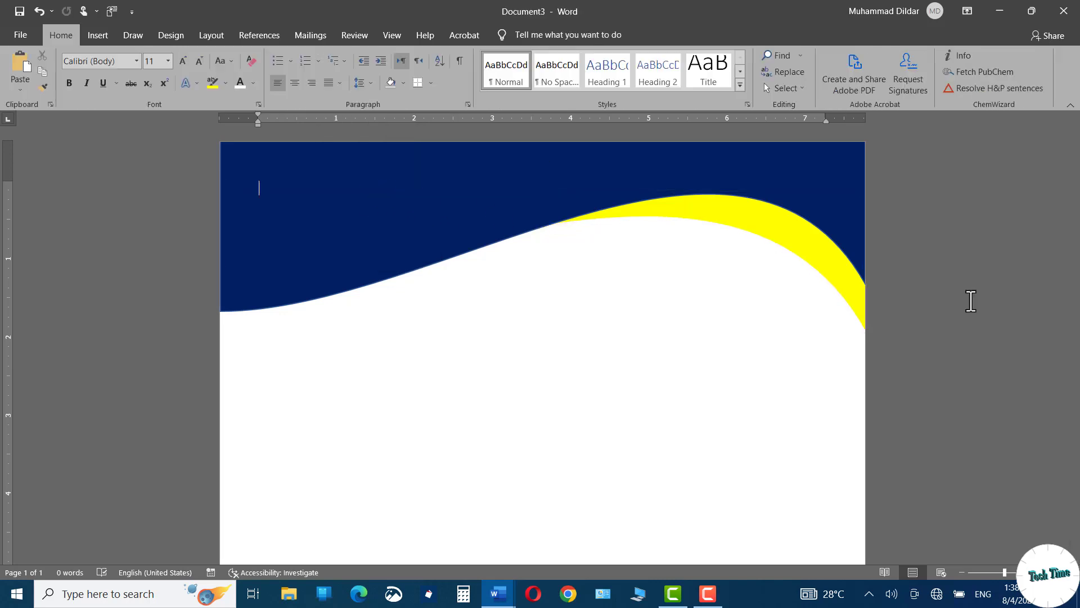
# Step: Copy the yellow wave lower, fill it Blue, and raise its left end
pyautogui.click(750, 221)
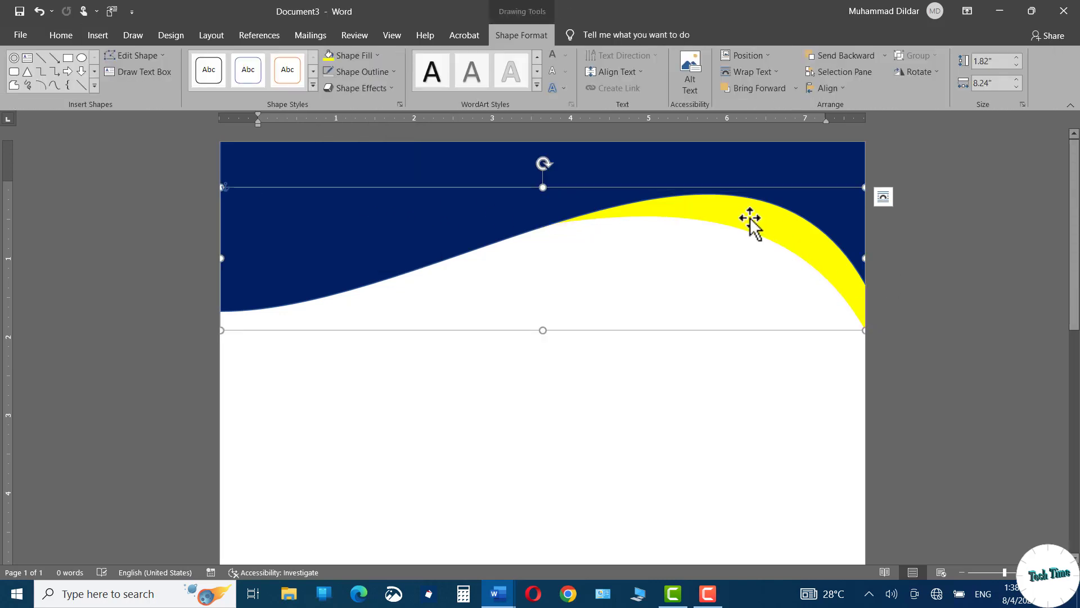
pyautogui.moveTo(749, 221); pyautogui.dragTo(748, 256)
pyautogui.click(348, 54)
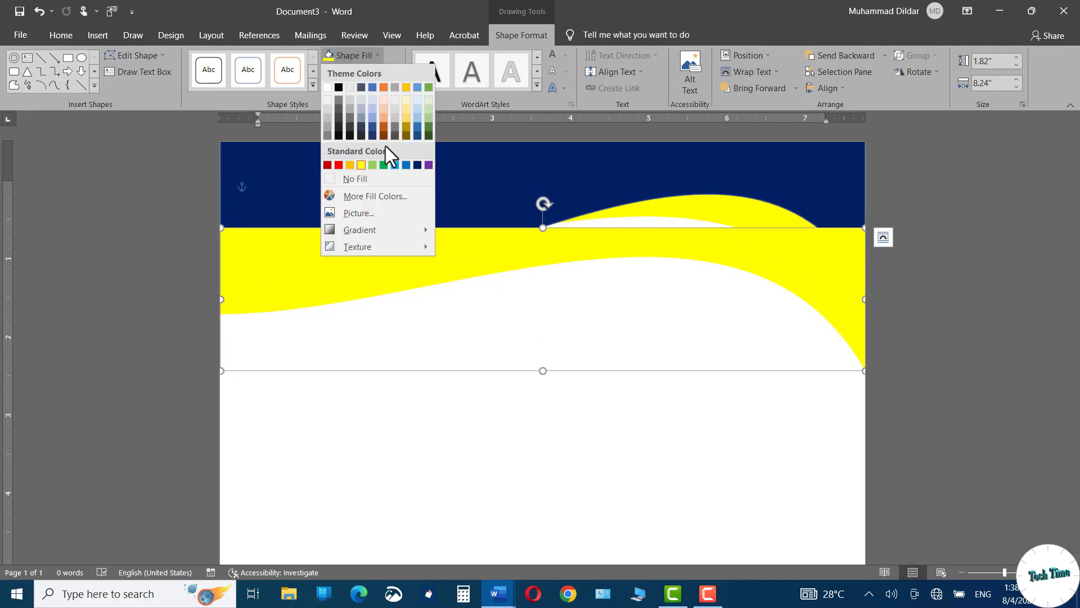
pyautogui.click(406, 165)
pyautogui.click(130, 55)
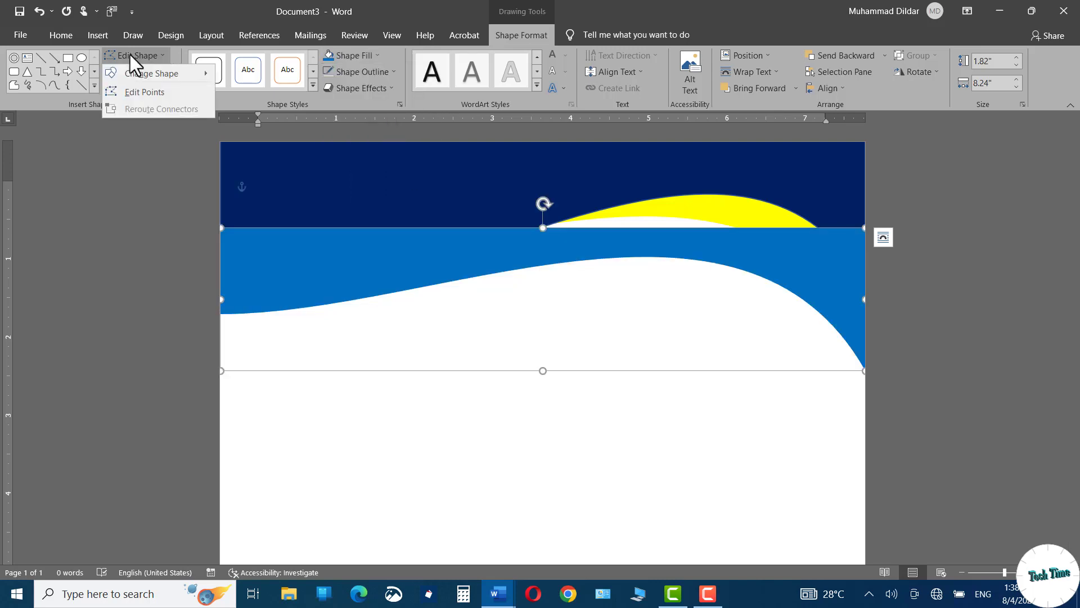
pyautogui.click(132, 91)
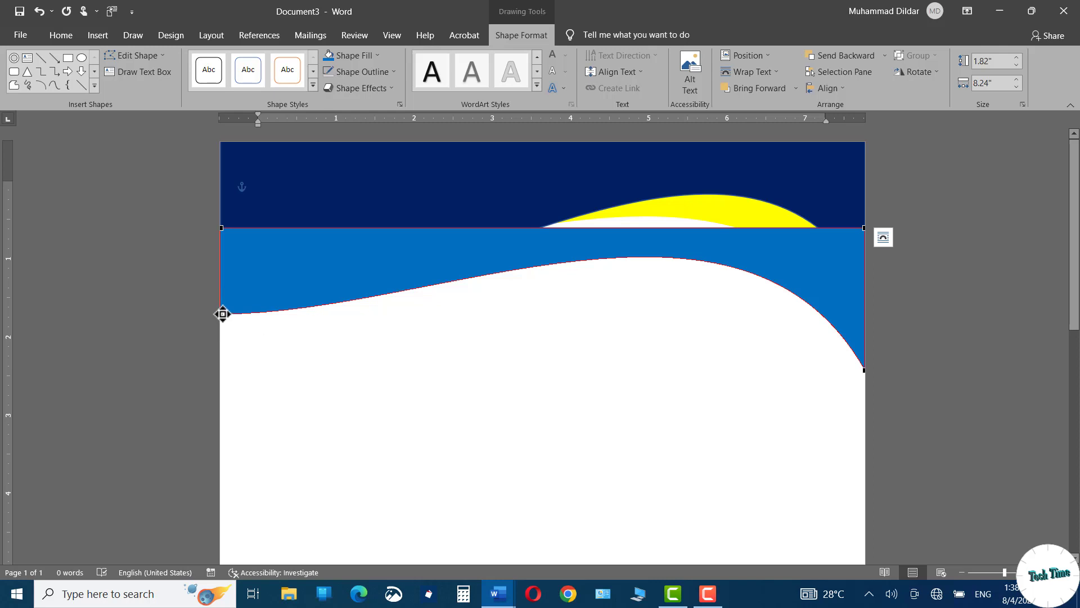
pyautogui.moveTo(222, 314); pyautogui.dragTo(222, 300)
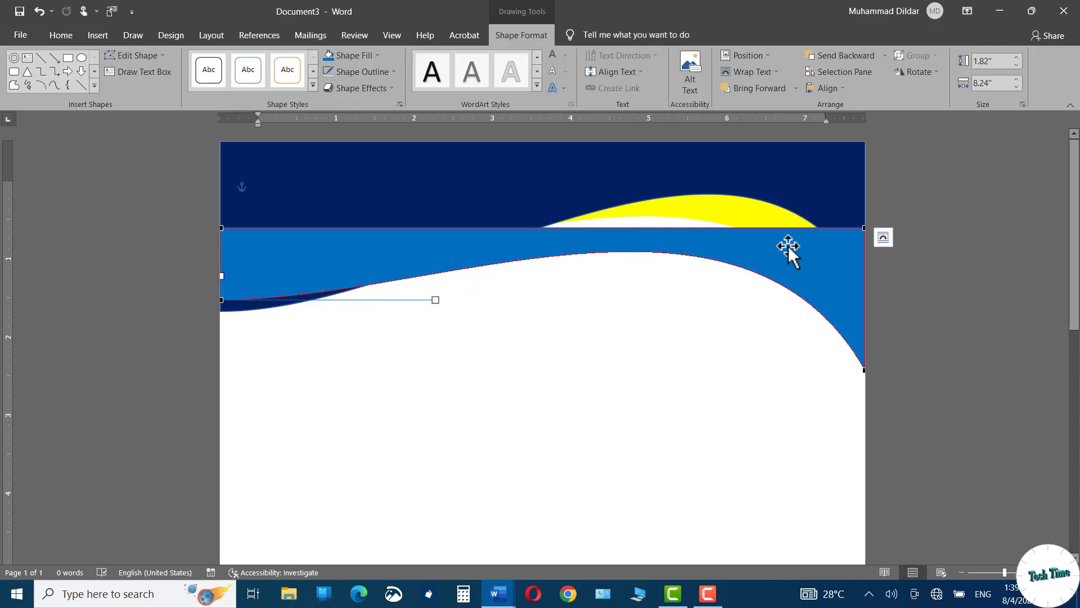
# Step: Send the blue wave backward, nudge it up, and bend its curve upward
pyautogui.rightClick(789, 246)
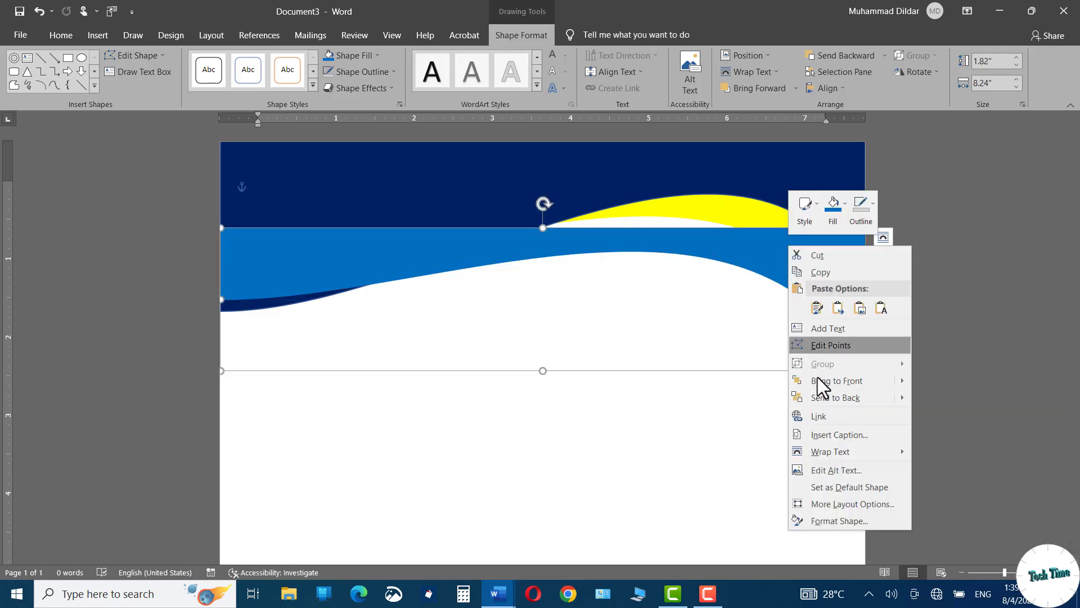
pyautogui.moveTo(903, 397)
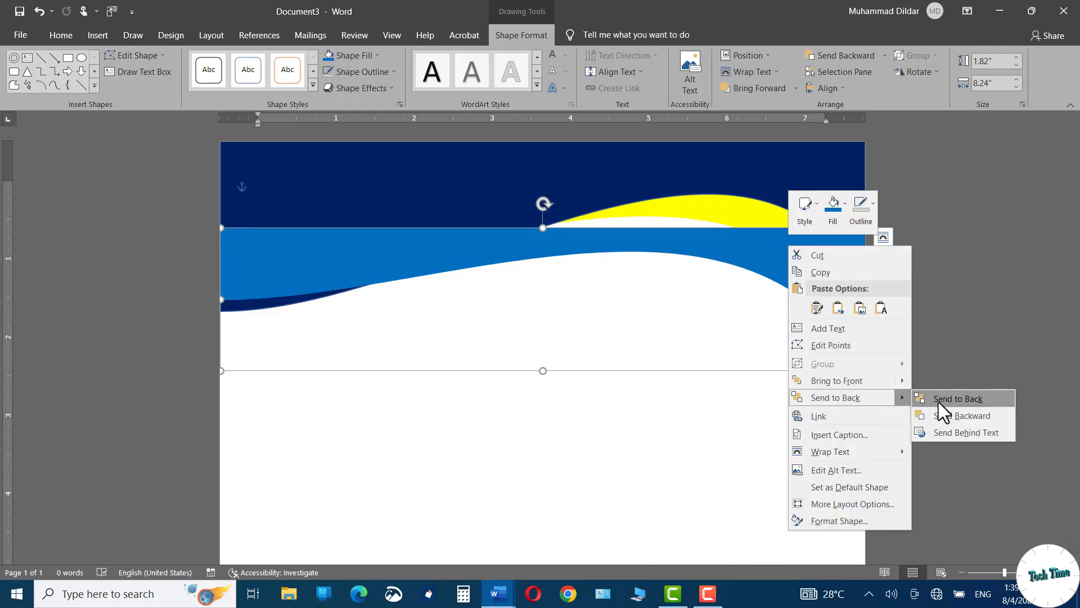
pyautogui.click(940, 415)
pyautogui.moveTo(698, 239); pyautogui.dragTo(699, 233)
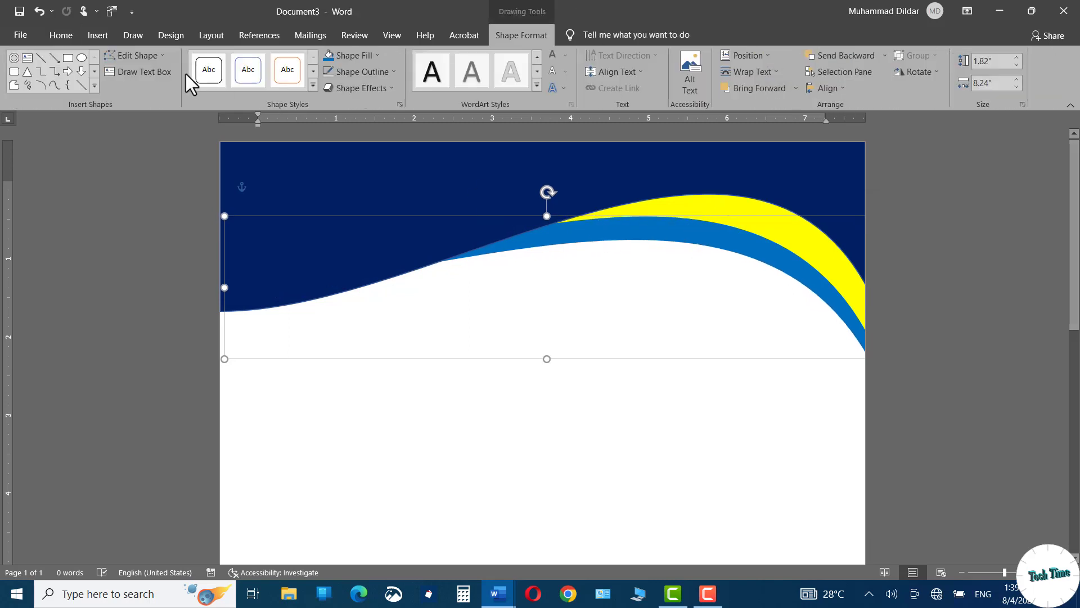
pyautogui.click(137, 52)
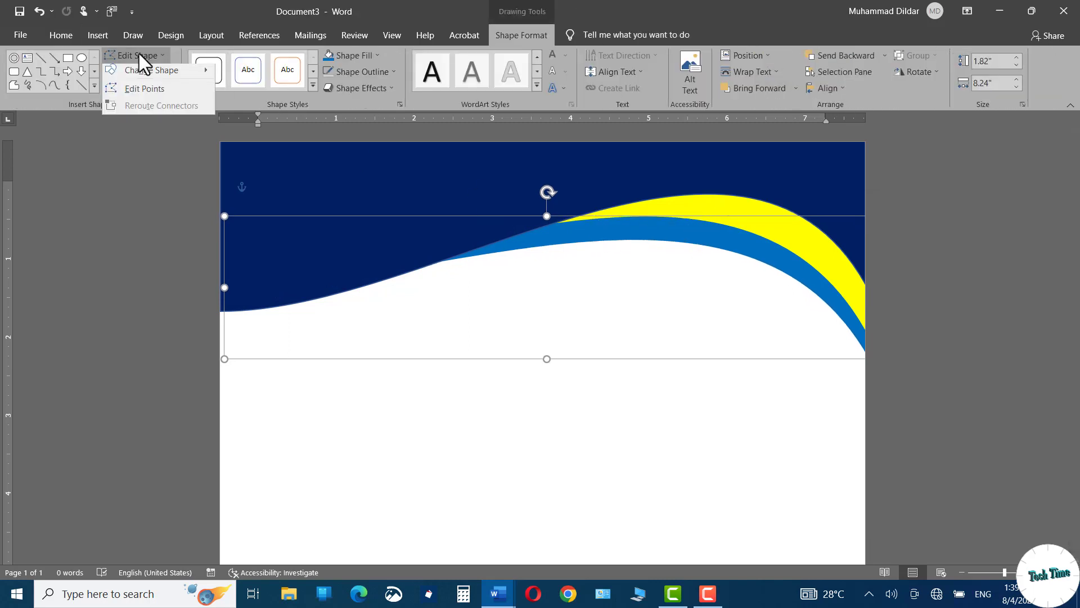
pyautogui.click(141, 91)
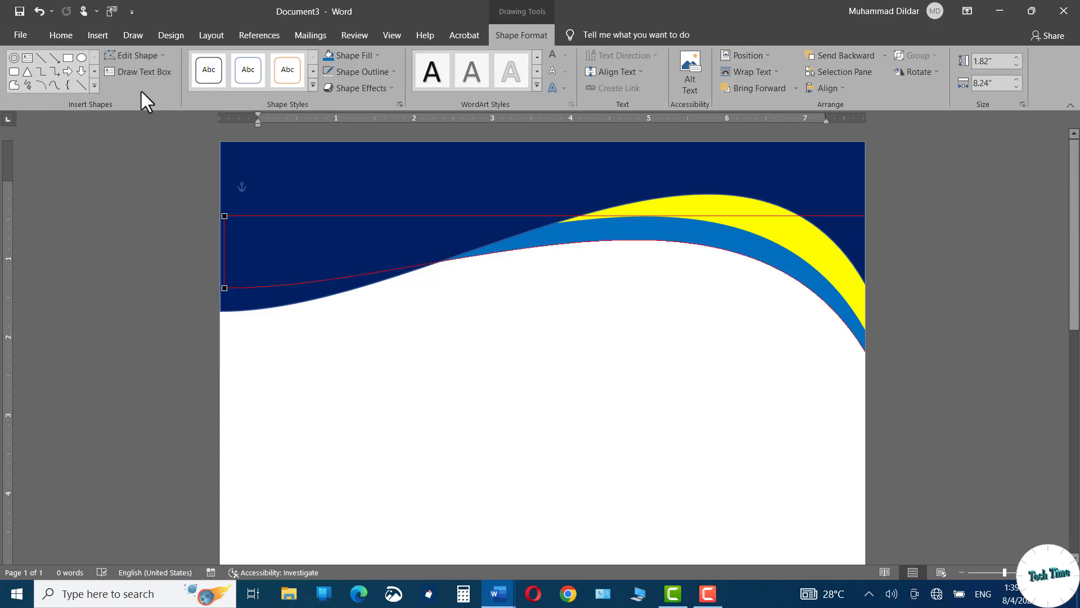
pyautogui.click(223, 287)
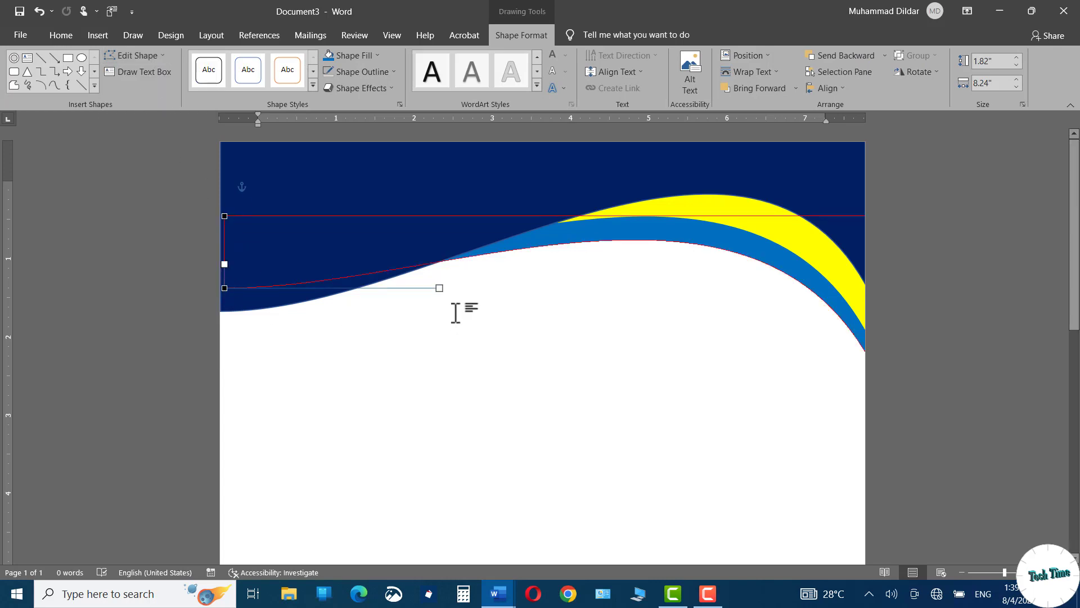
pyautogui.moveTo(454, 257); pyautogui.dragTo(454, 242)
pyautogui.click(725, 352)
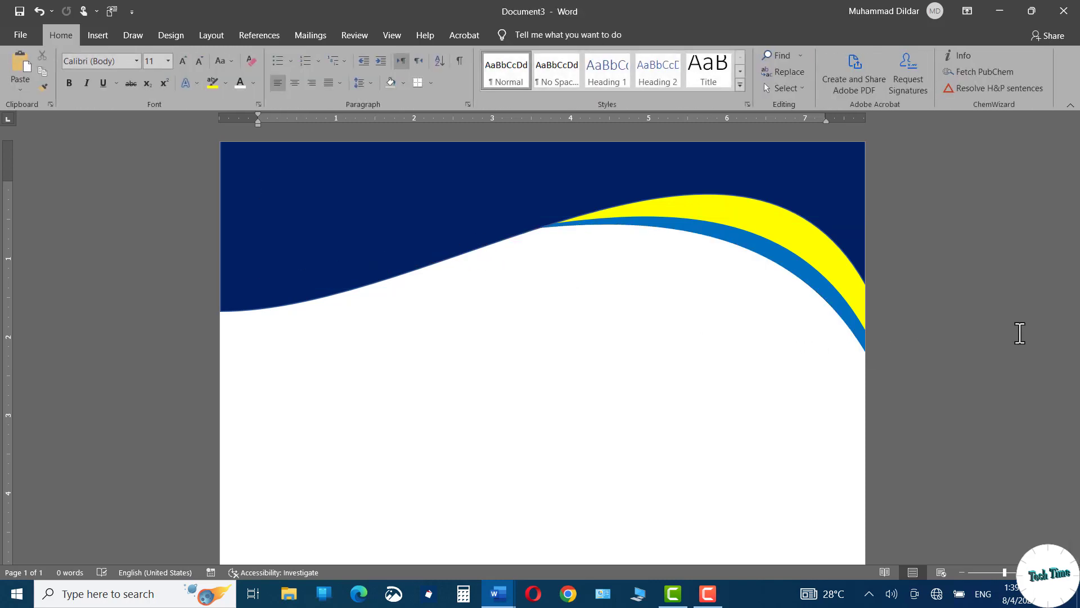
# Step: Select the navy, yellow and blue waves together and group them into one object
pyautogui.click(561, 184)
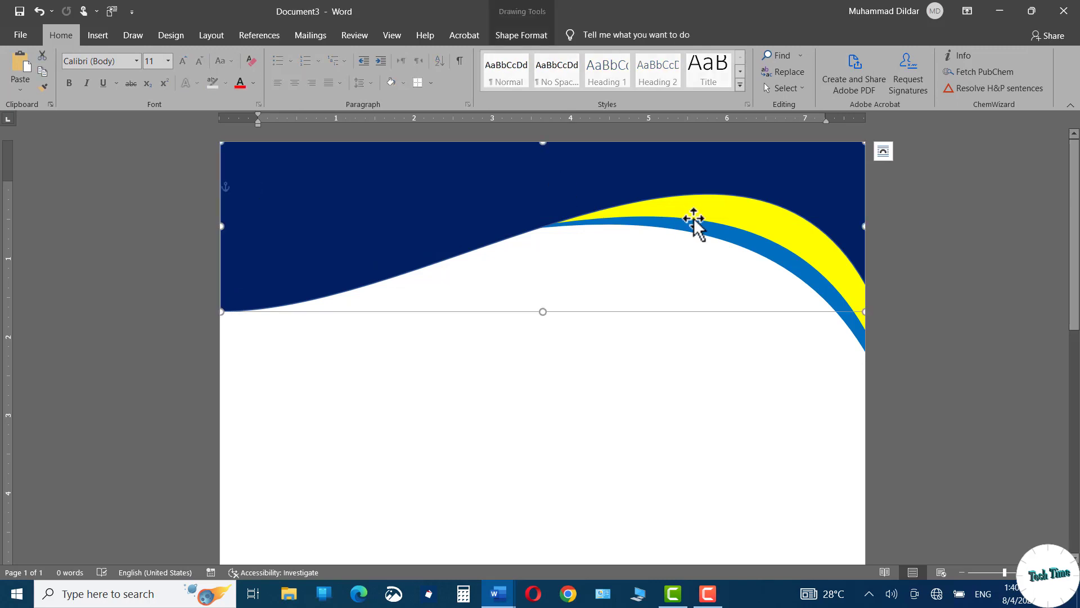
pyautogui.keyDown('shift'); pyautogui.click(736, 217); pyautogui.keyUp('shift')
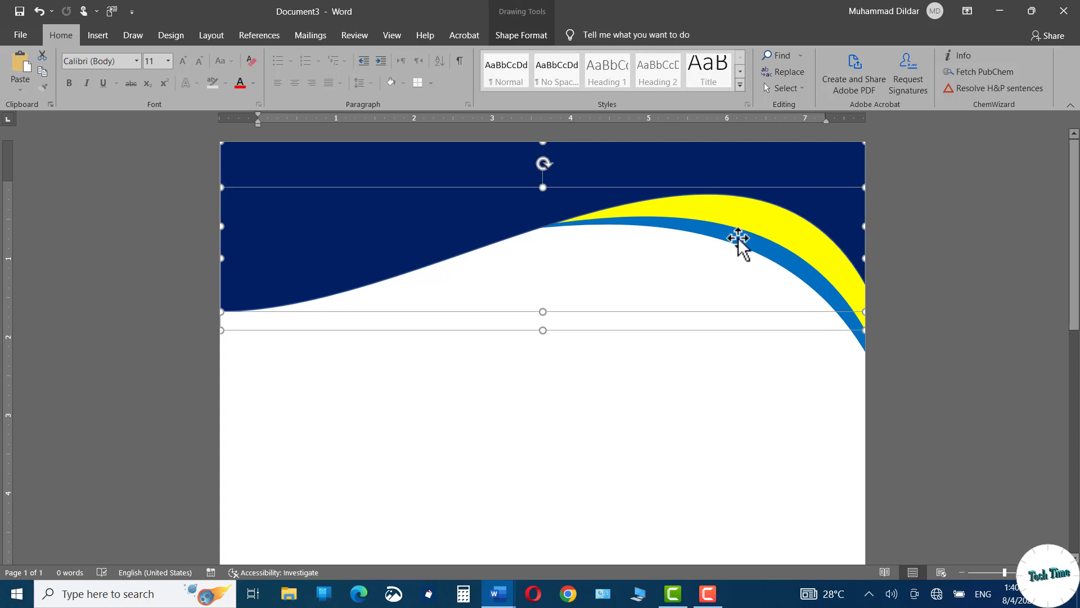
pyautogui.keyDown('shift'); pyautogui.click(739, 239); pyautogui.keyUp('shift')
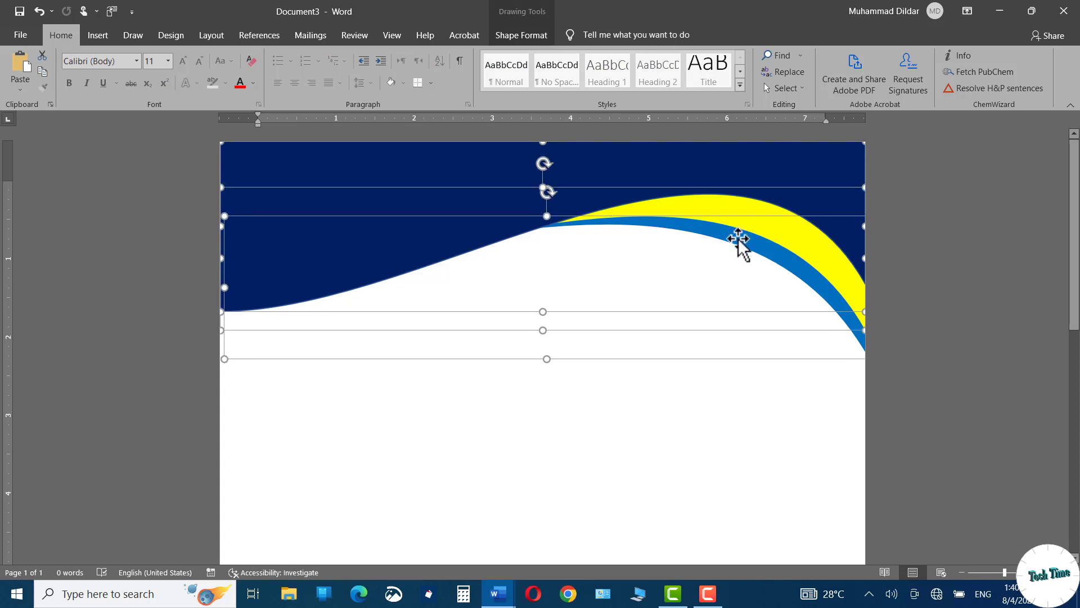
pyautogui.rightClick(739, 239)
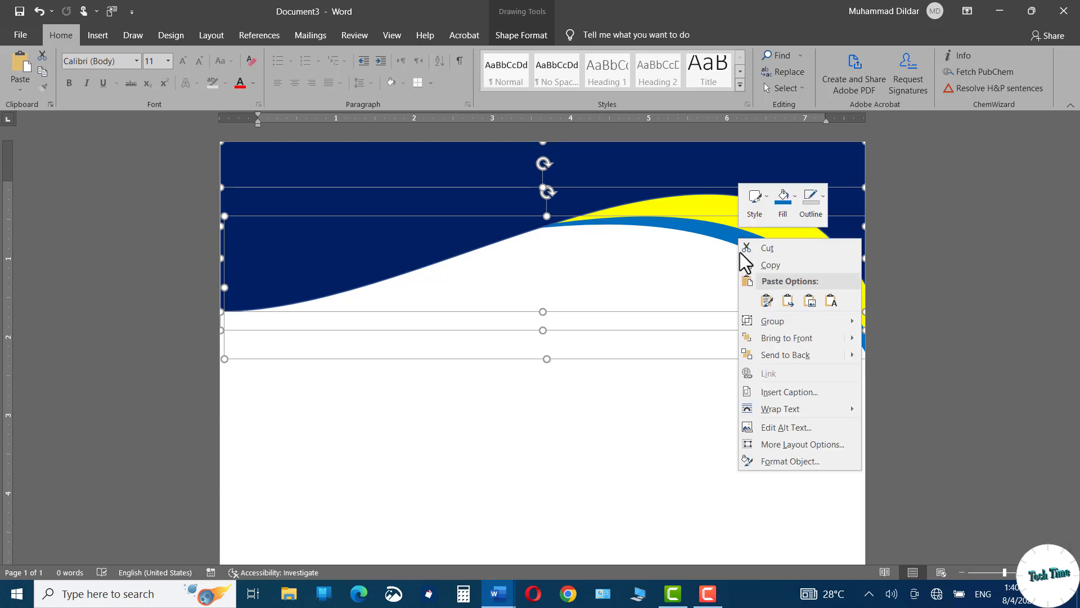
pyautogui.moveTo(847, 324)
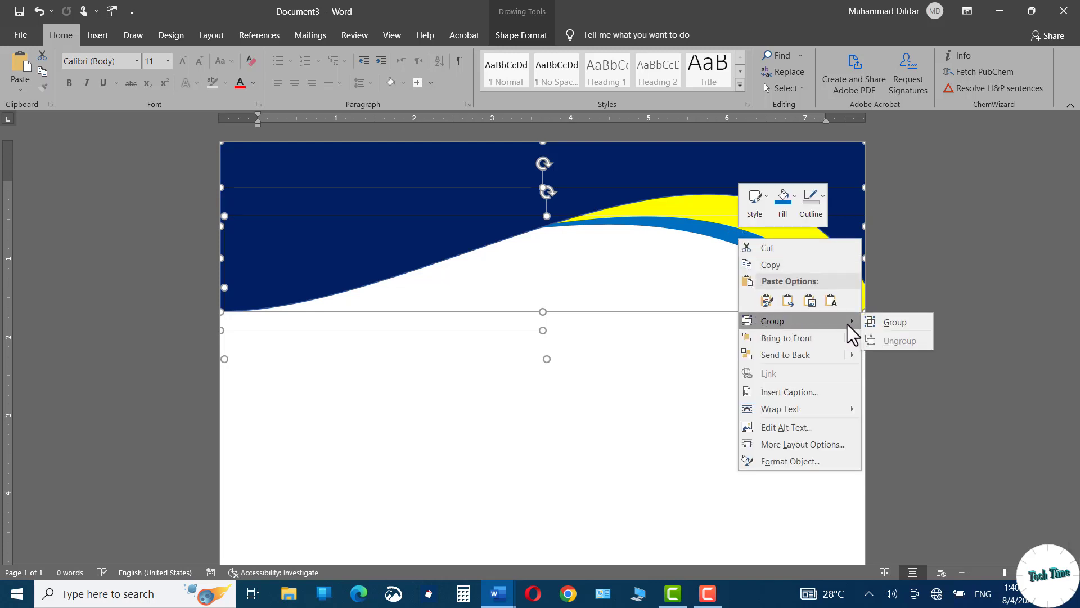
pyautogui.click(882, 323)
pyautogui.click(985, 310)
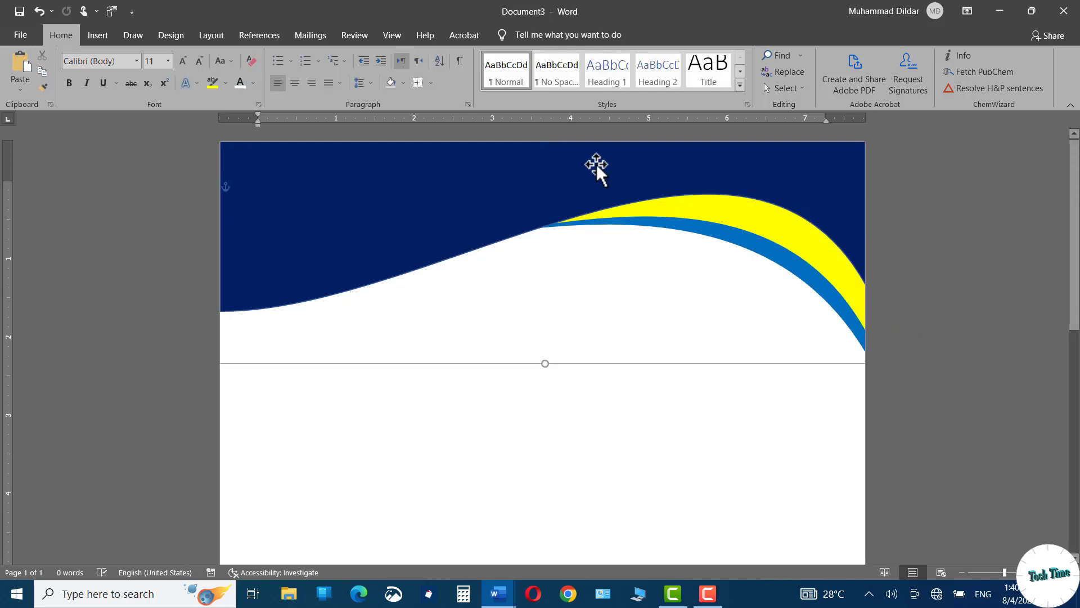
pyautogui.click(597, 164)
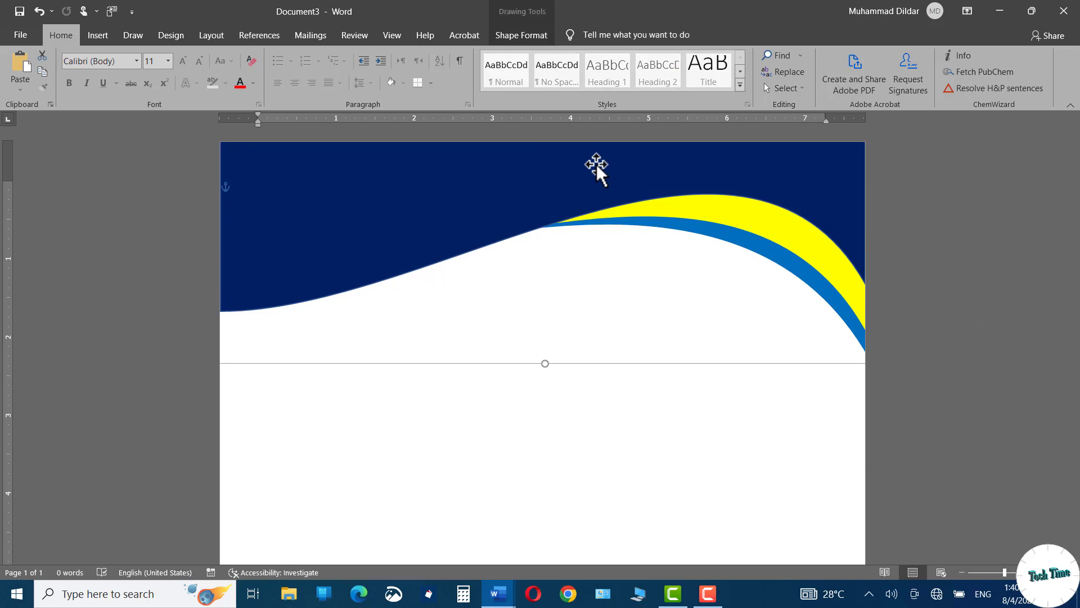
# Step: Duplicate the grouped wave header and move the copy down the page
pyautogui.moveTo(596, 164); pyautogui.dragTo(591, 504)
pyautogui.scroll(-5, 497, 223)
pyautogui.moveTo(409, 212); pyautogui.dragTo(413, 338)
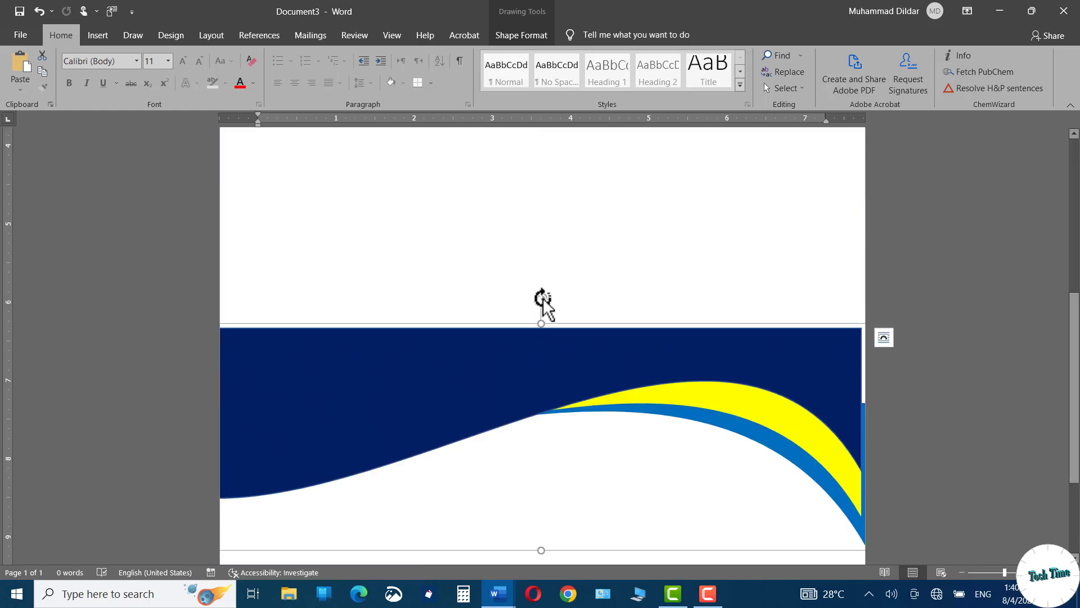
# Step: Rotate the copy 180° and position it along the page bottom as a footer
pyautogui.moveTo(544, 301); pyautogui.dragTo(541, 596)
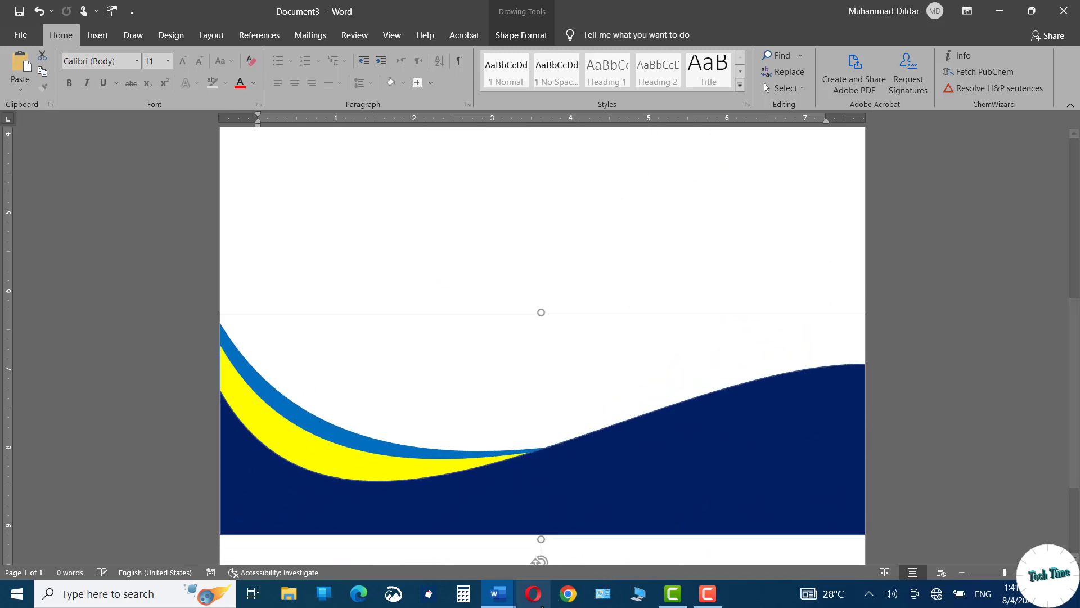
pyautogui.scroll(-3, 887, 321)
pyautogui.moveTo(596, 360); pyautogui.dragTo(601, 497)
pyautogui.click(919, 466)
pyautogui.scroll(8, 1073, 465)
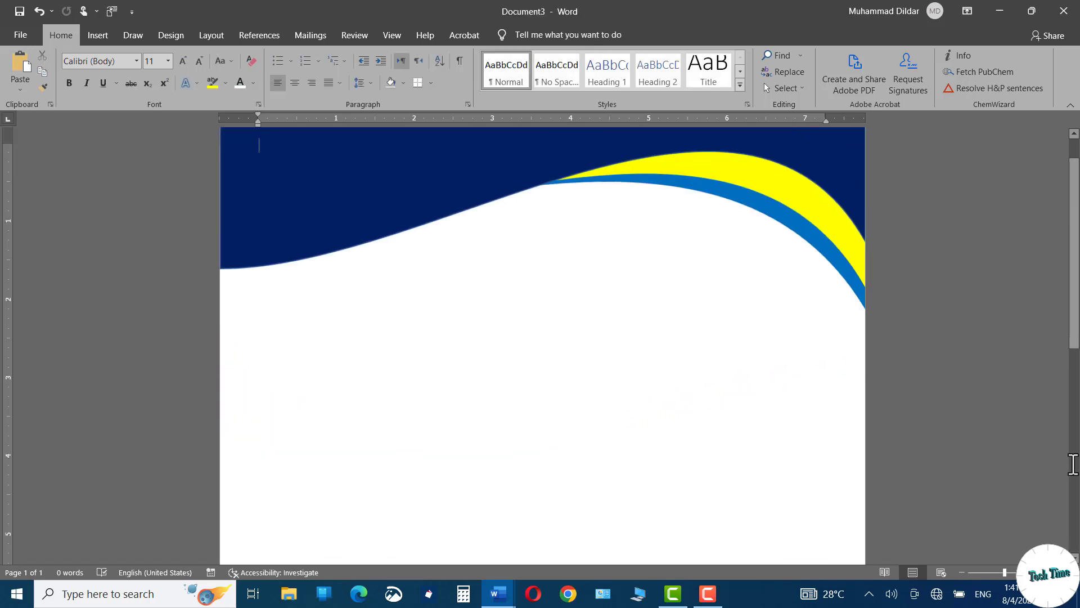
pyautogui.click(962, 572)
pyautogui.click(962, 572)
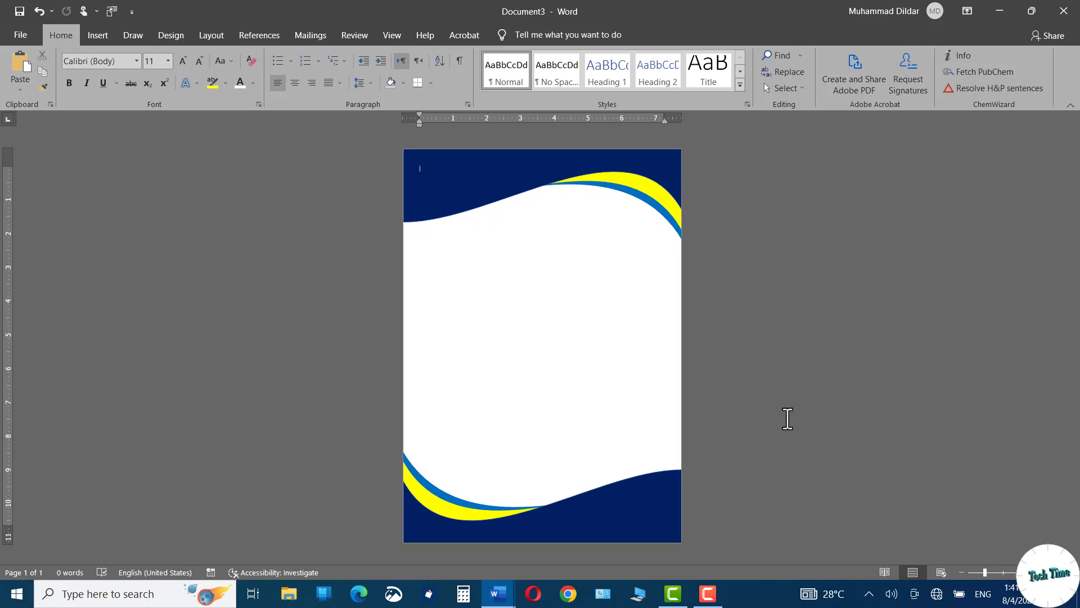
pyautogui.keyDown('ctrl'); pyautogui.scroll(5, 784, 419); pyautogui.keyUp('ctrl')
# Step: Insert a location pin icon found by searching 'location' in the Icons library
pyautogui.click(99, 35)
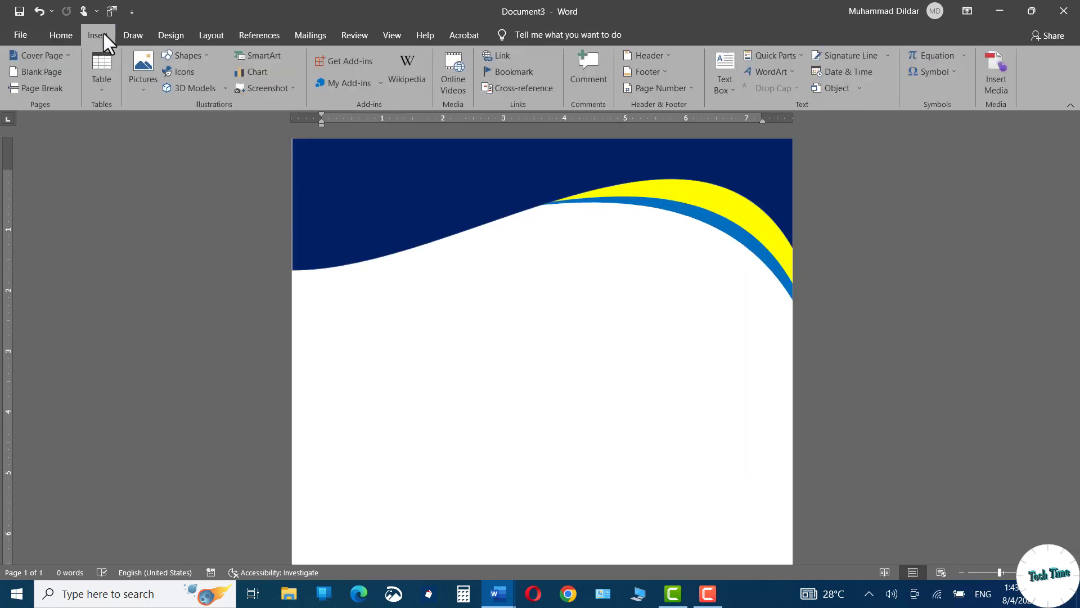
pyautogui.click(196, 69)
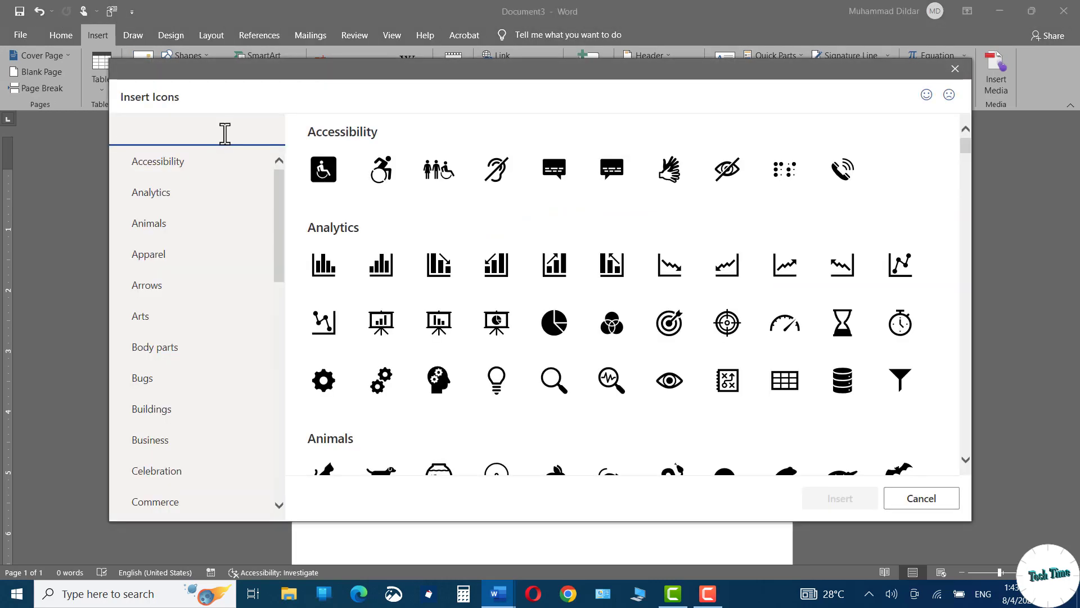
pyautogui.write('locat')
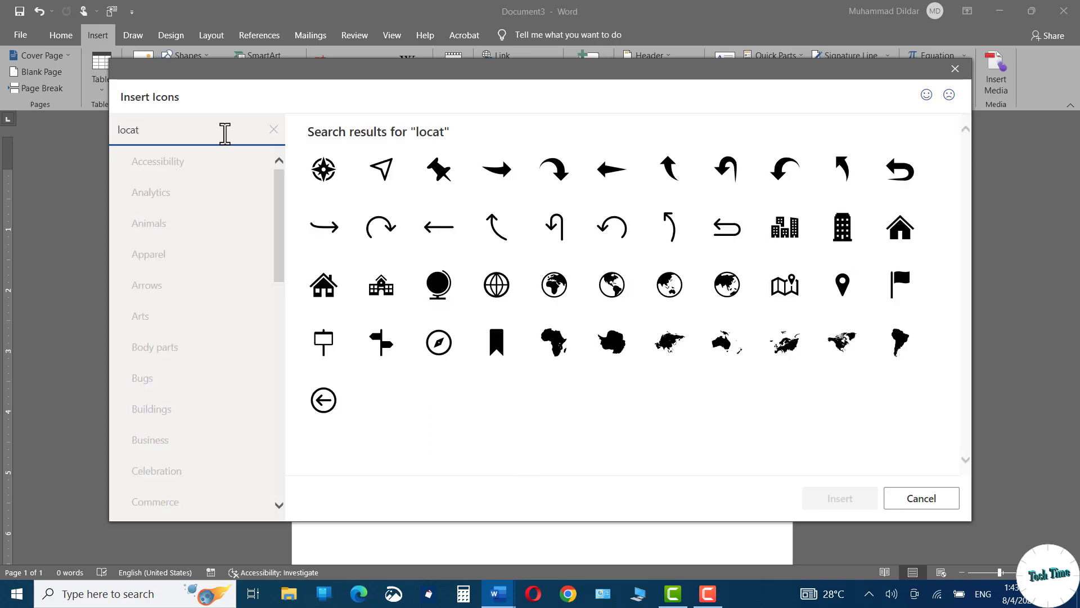
pyautogui.write('ion')
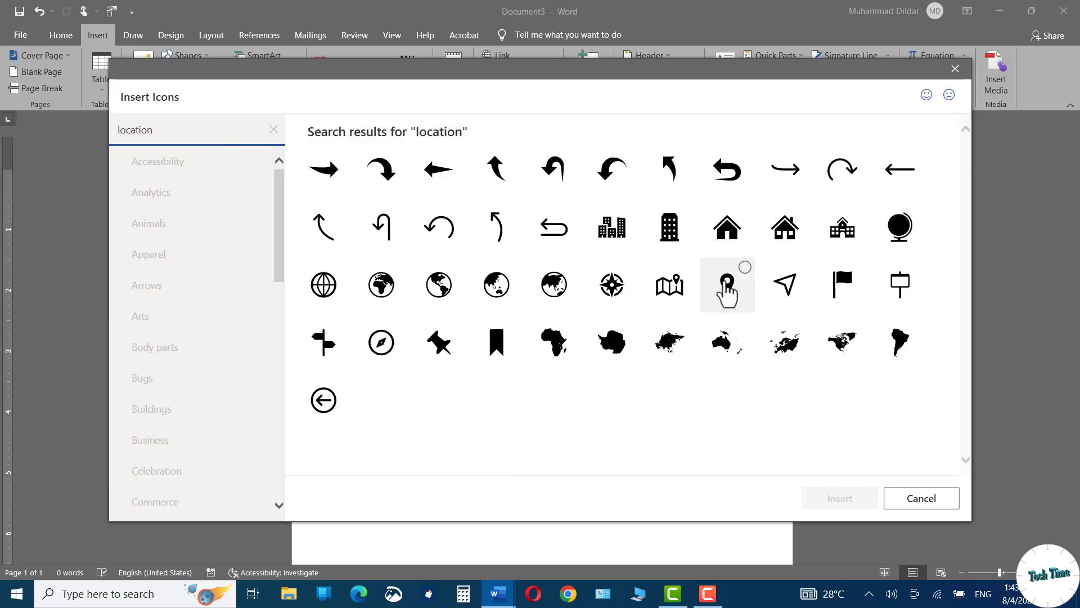
pyautogui.click(726, 281)
pyautogui.click(839, 498)
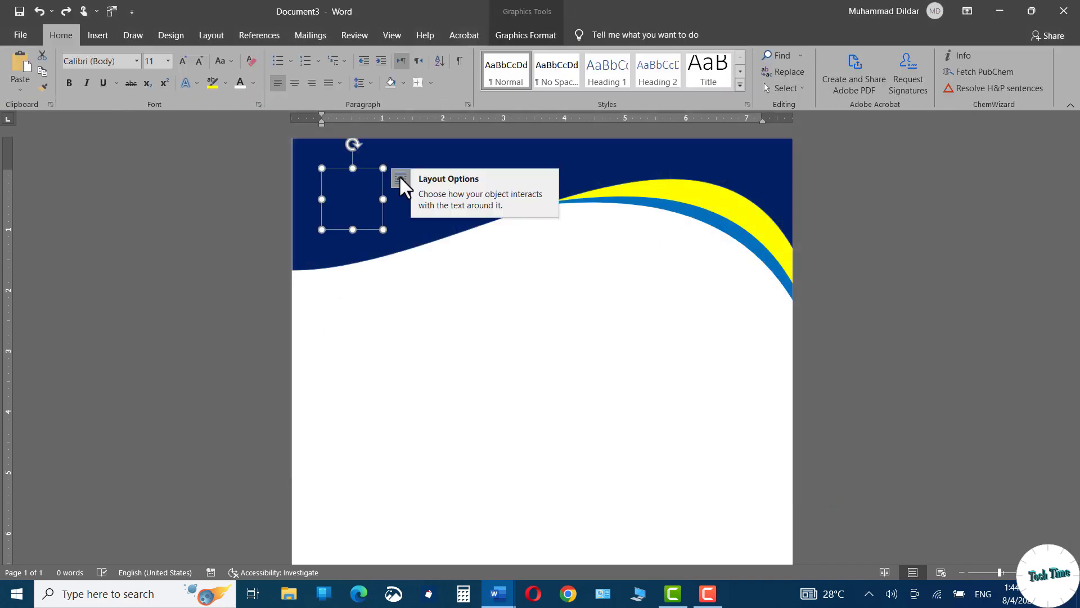
# Step: Set the pin icon to In Front of Text, shrink it, and paste the copied contact icons
pyautogui.click(399, 174)
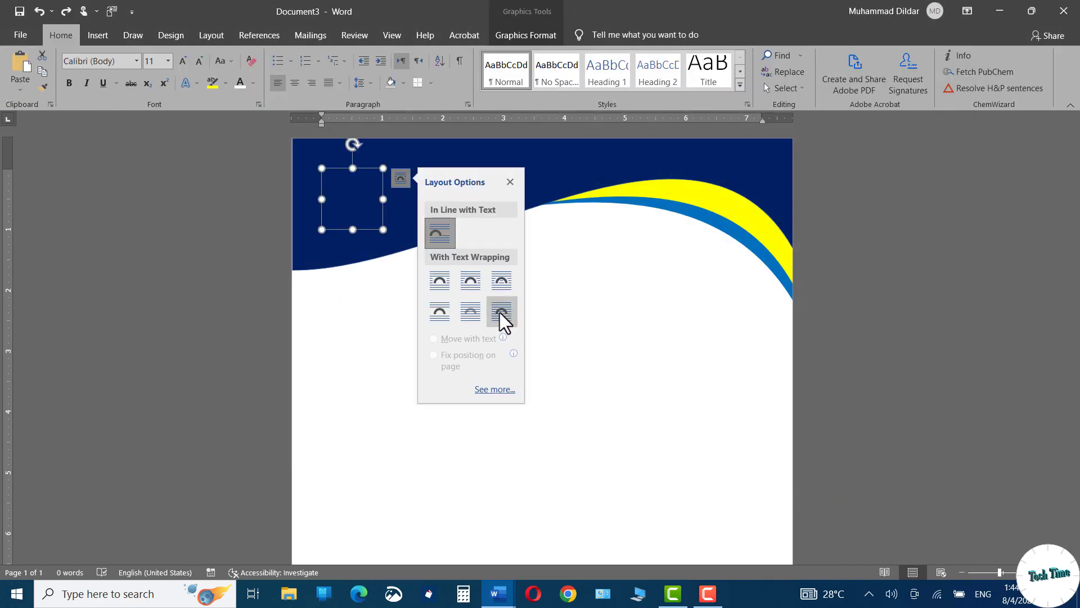
pyautogui.click(500, 313)
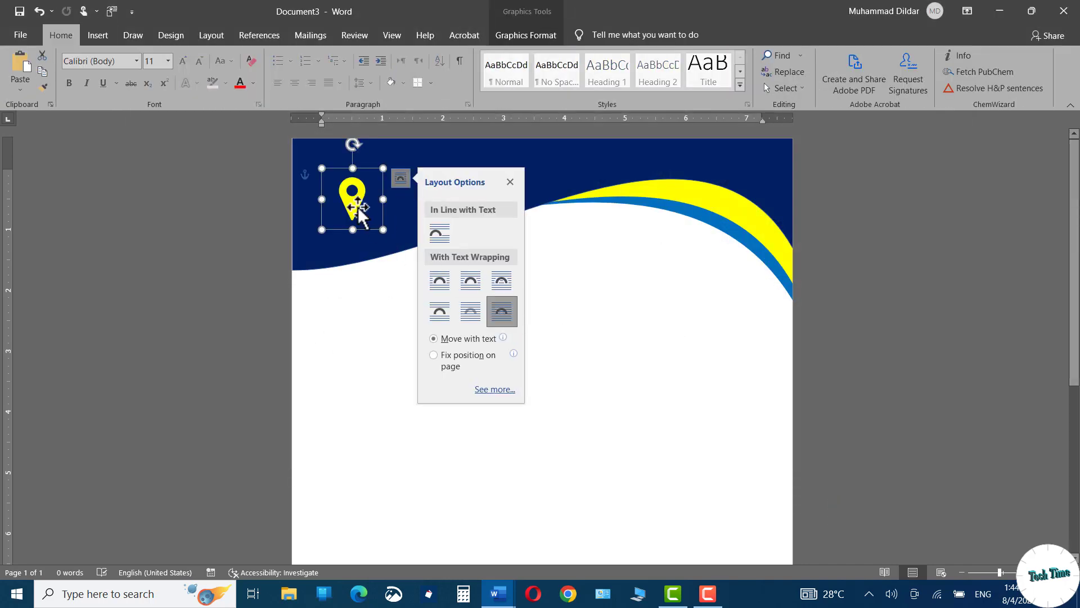
pyautogui.moveTo(382, 229); pyautogui.dragTo(369, 216)
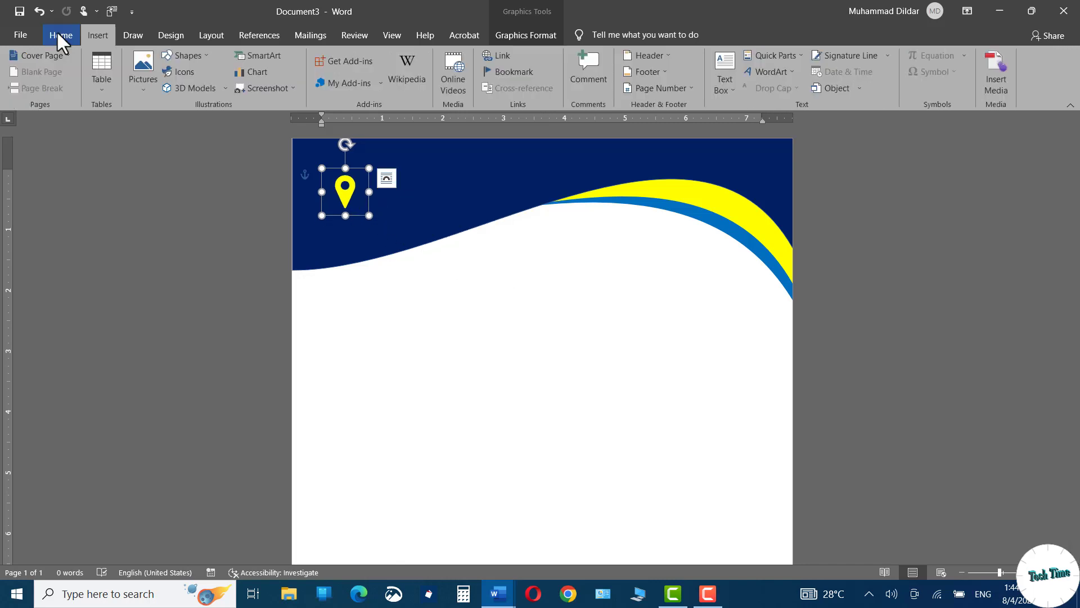
pyautogui.hotkey('ctrl', 'v')
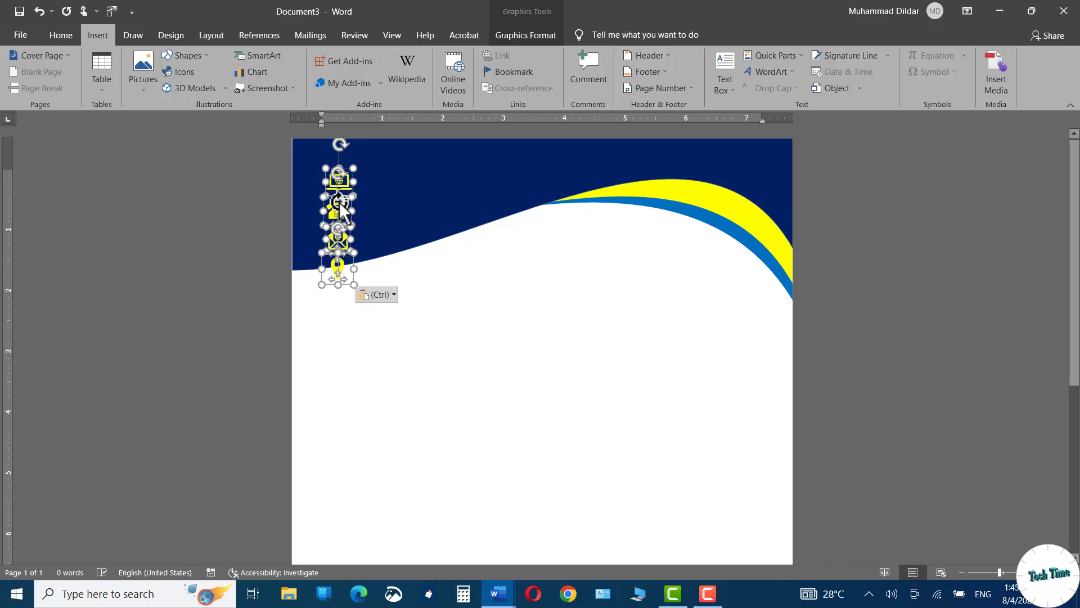
# Step: Stack the web, phone, email and pin icons in a column at the footer's lower right
pyautogui.moveTo(334, 201); pyautogui.dragTo(722, 513)
pyautogui.click(754, 518)
pyautogui.scroll(-1, 755, 518)
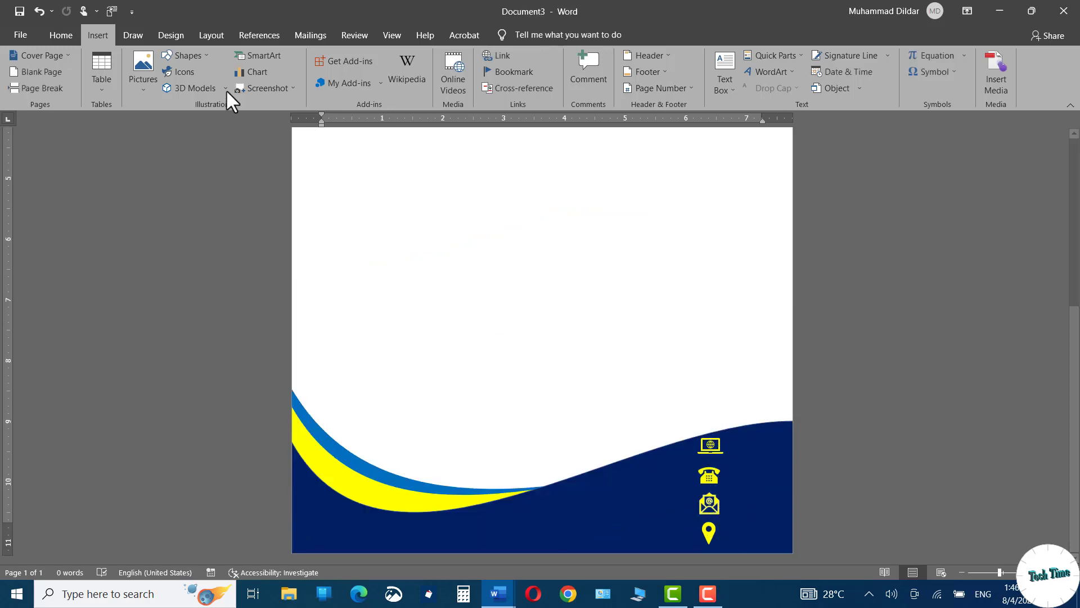
pyautogui.click(188, 54)
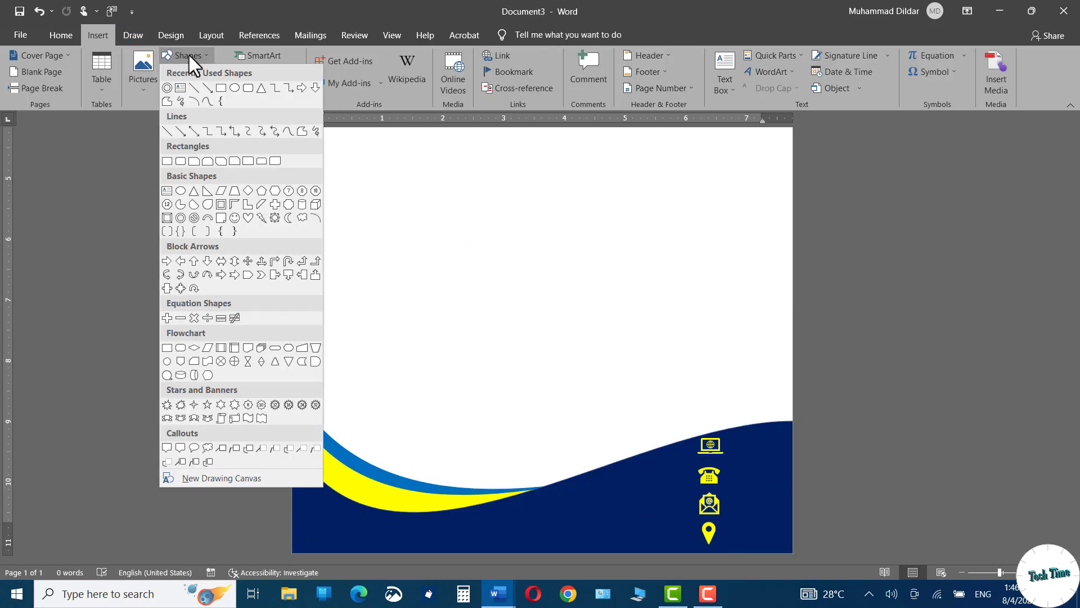
pyautogui.click(180, 88)
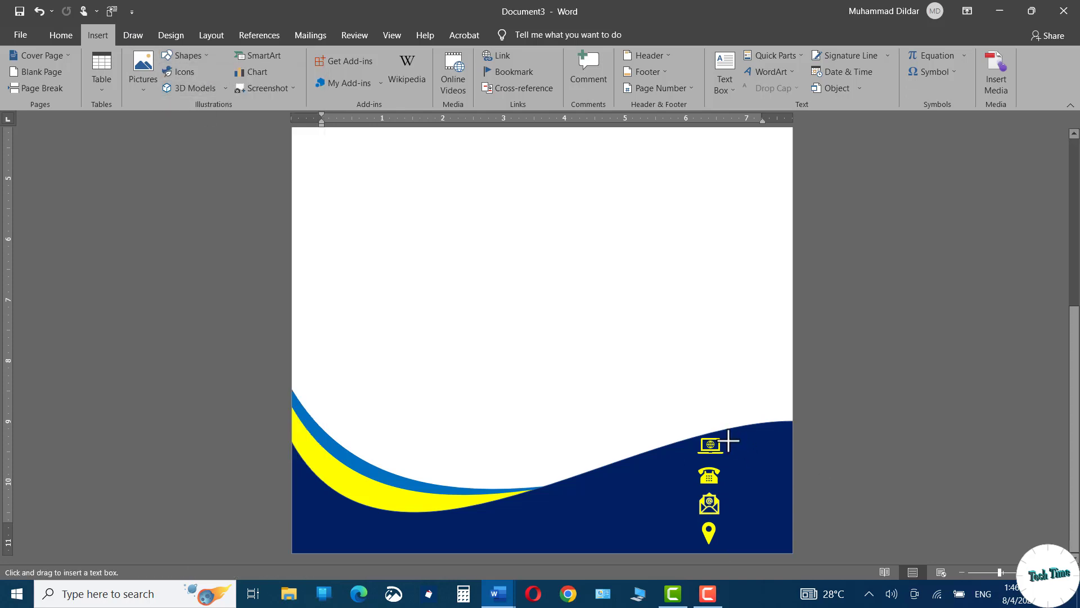
pyautogui.moveTo(729, 440); pyautogui.dragTo(780, 459)
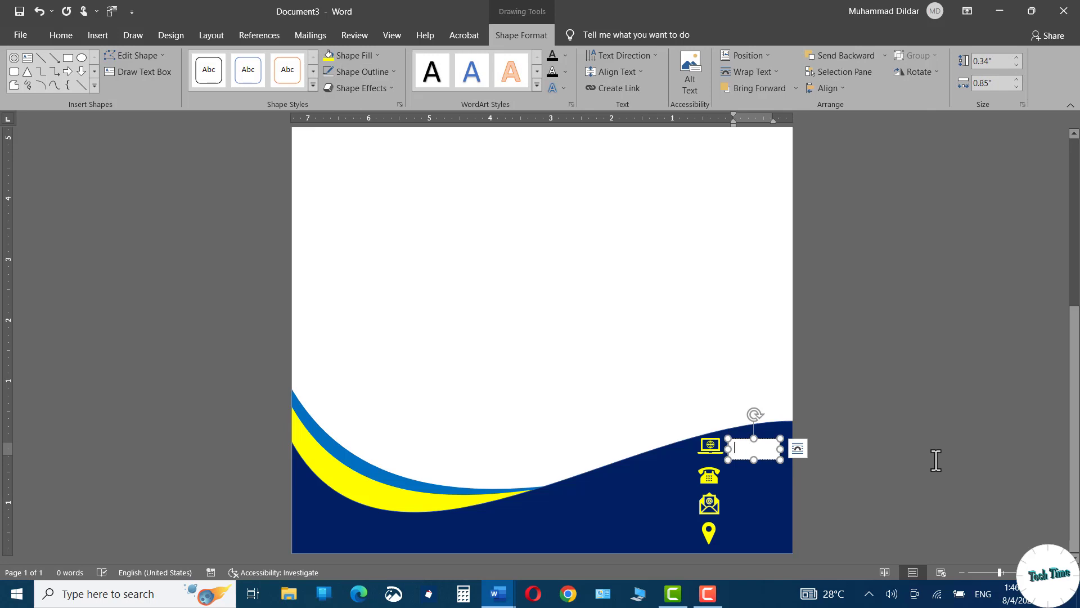
pyautogui.write('www.xyz.com')
pyautogui.click(356, 54)
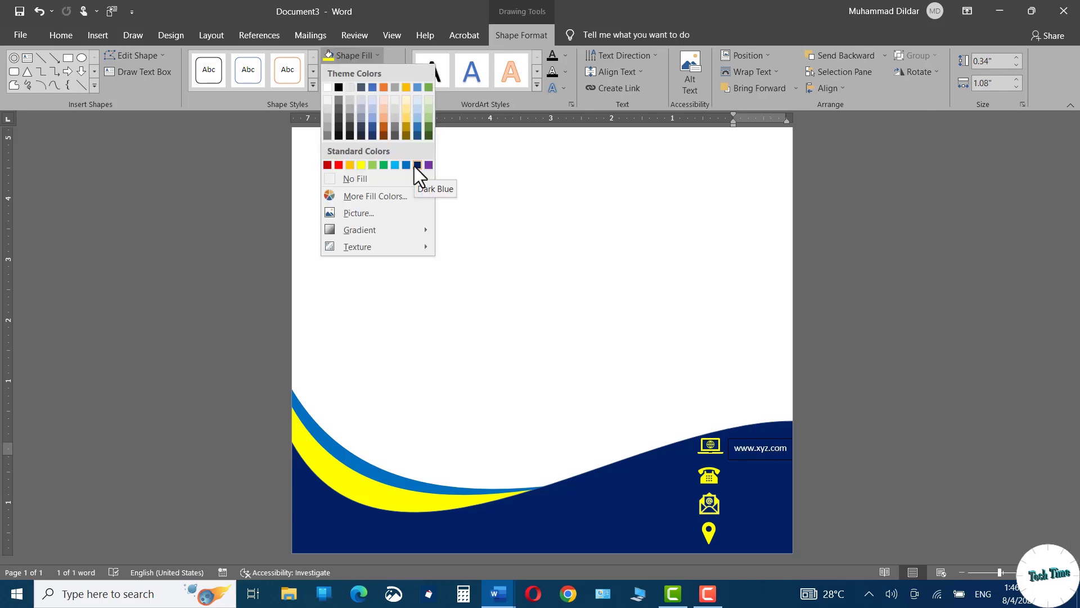
pyautogui.click(414, 167)
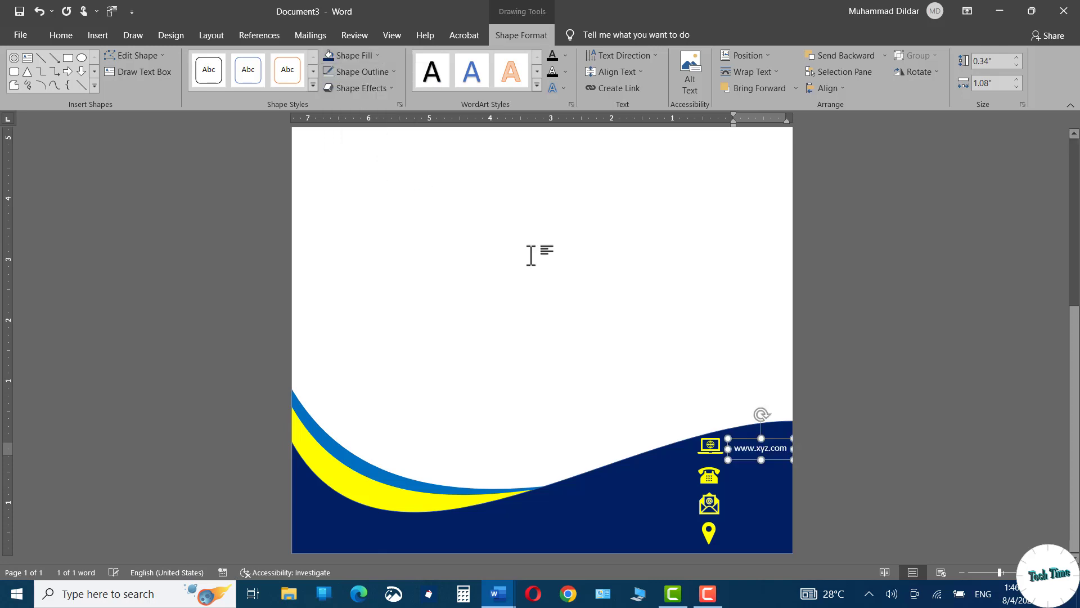
pyautogui.click(815, 443)
pyautogui.click(770, 437)
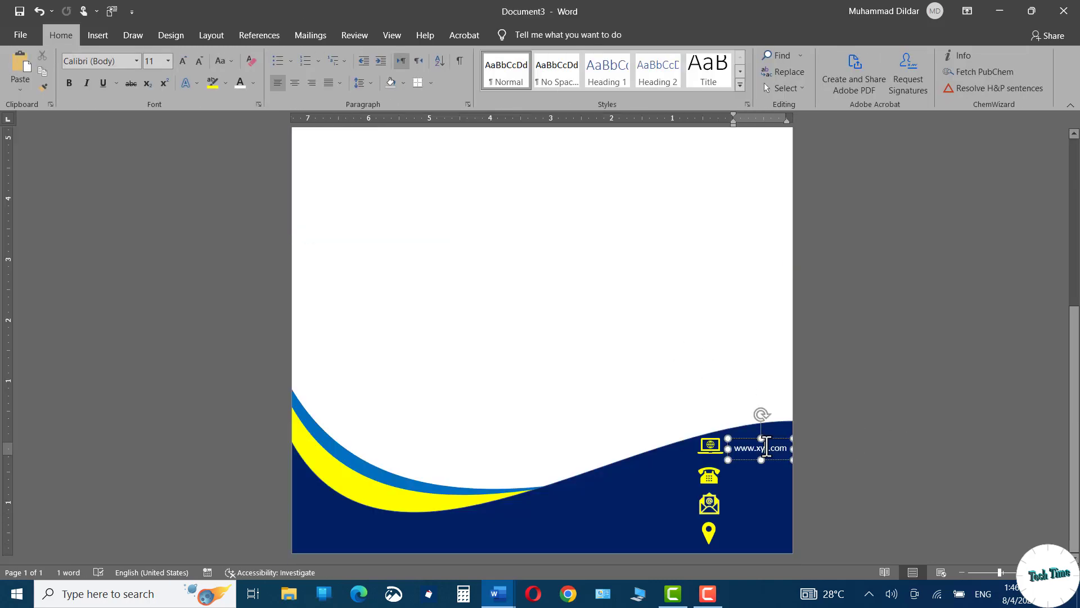
pyautogui.moveTo(769, 438); pyautogui.dragTo(770, 433)
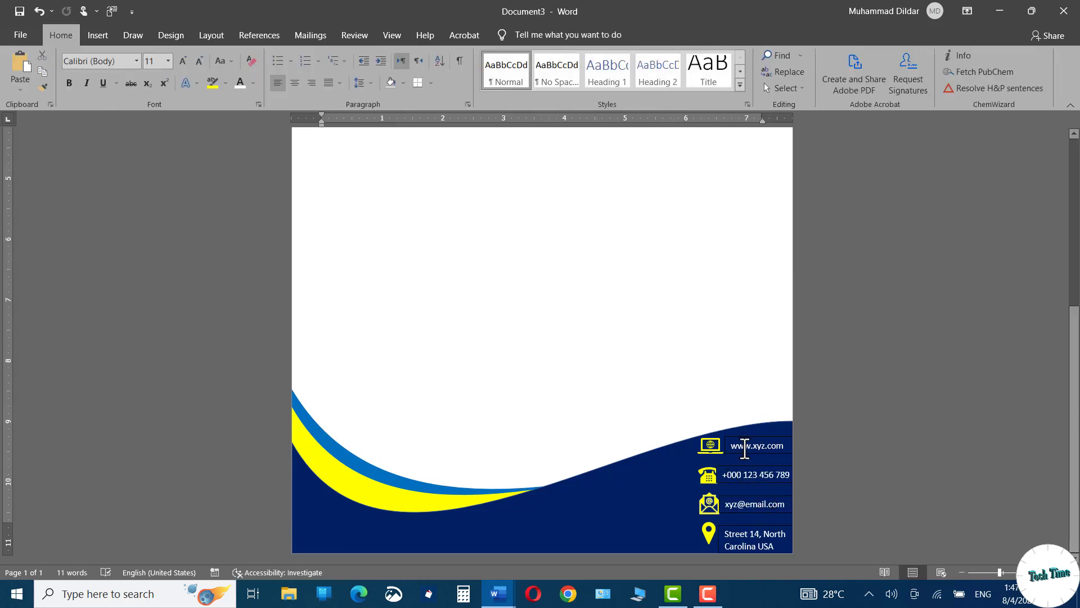
pyautogui.click(754, 444)
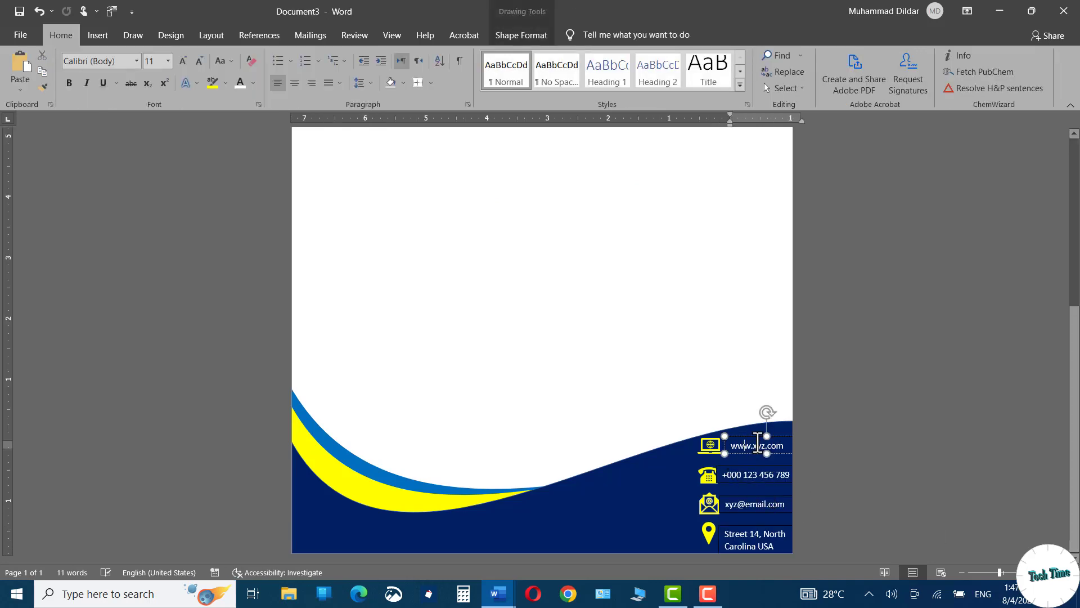
pyautogui.moveTo(754, 445); pyautogui.dragTo(754, 436)
pyautogui.keyDown('shift'); pyautogui.click(754, 475); pyautogui.keyUp('shift')
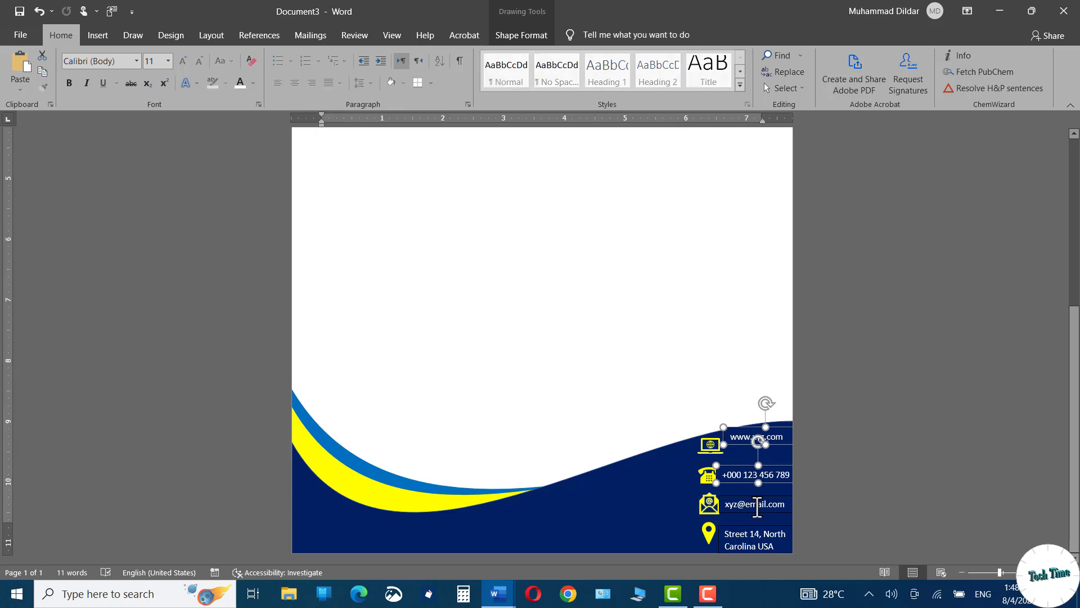
pyautogui.keyDown('shift'); pyautogui.click(758, 505); pyautogui.keyUp('shift')
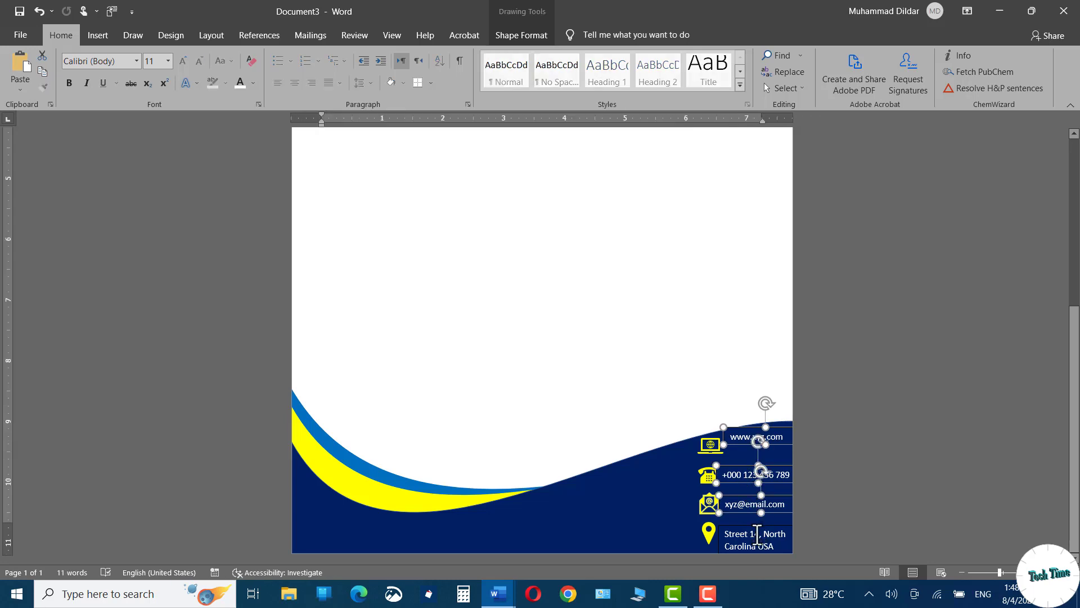
pyautogui.keyDown('shift'); pyautogui.click(758, 535); pyautogui.keyUp('shift')
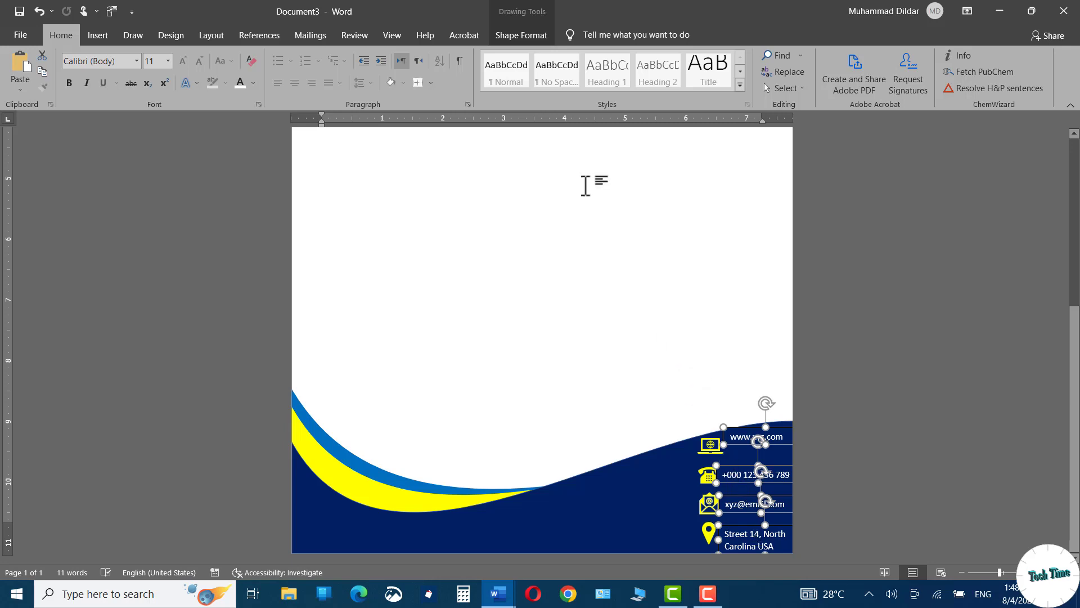
# Step: Distribute the four contact boxes vertically, then return to the top of the document
pyautogui.click(171, 33)
pyautogui.click(211, 36)
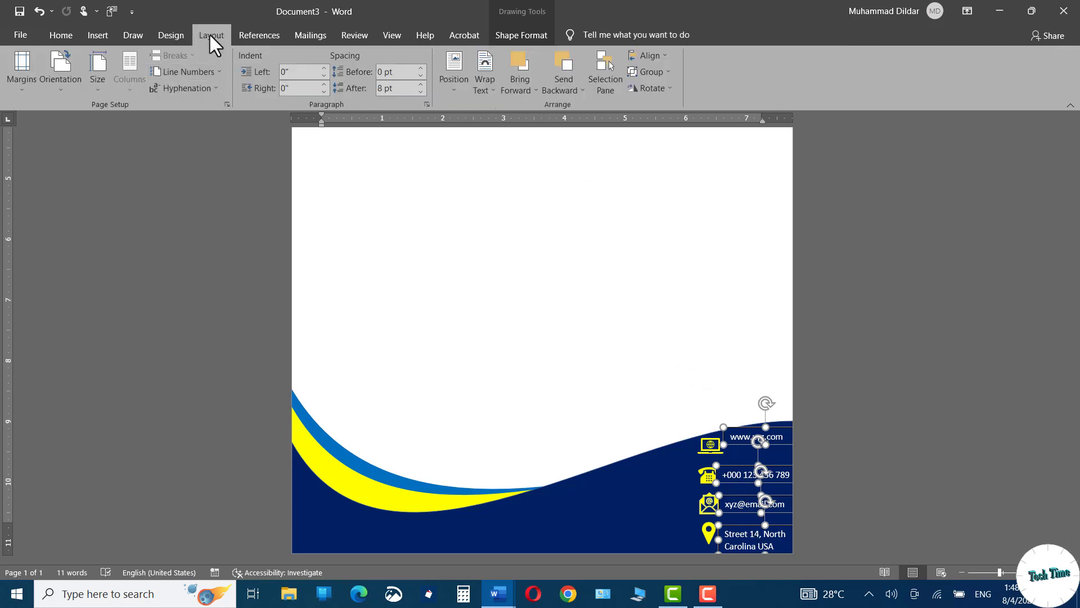
pyautogui.click(664, 54)
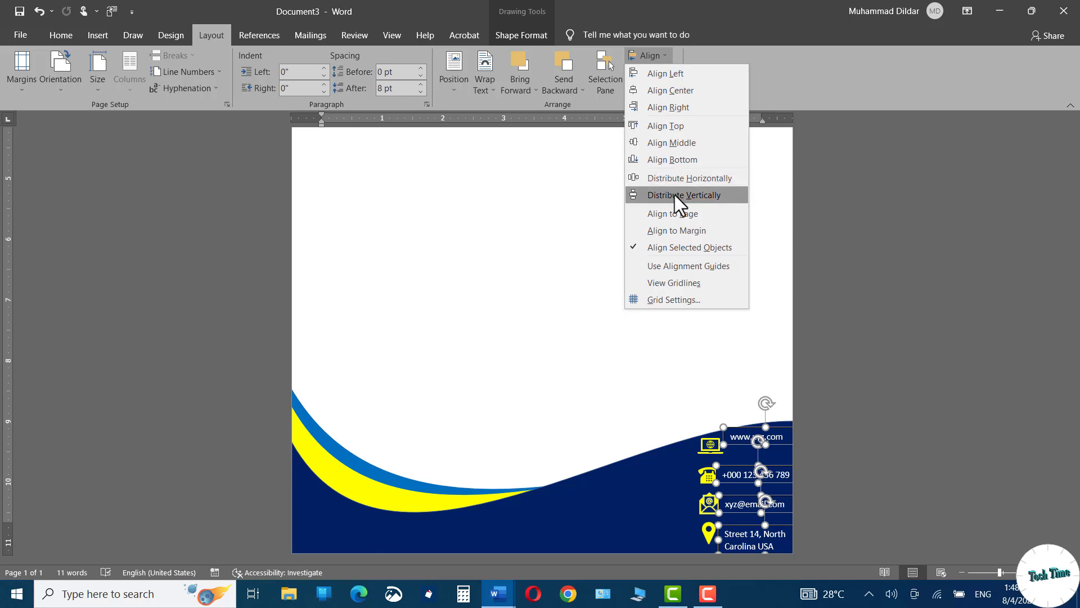
pyautogui.click(674, 195)
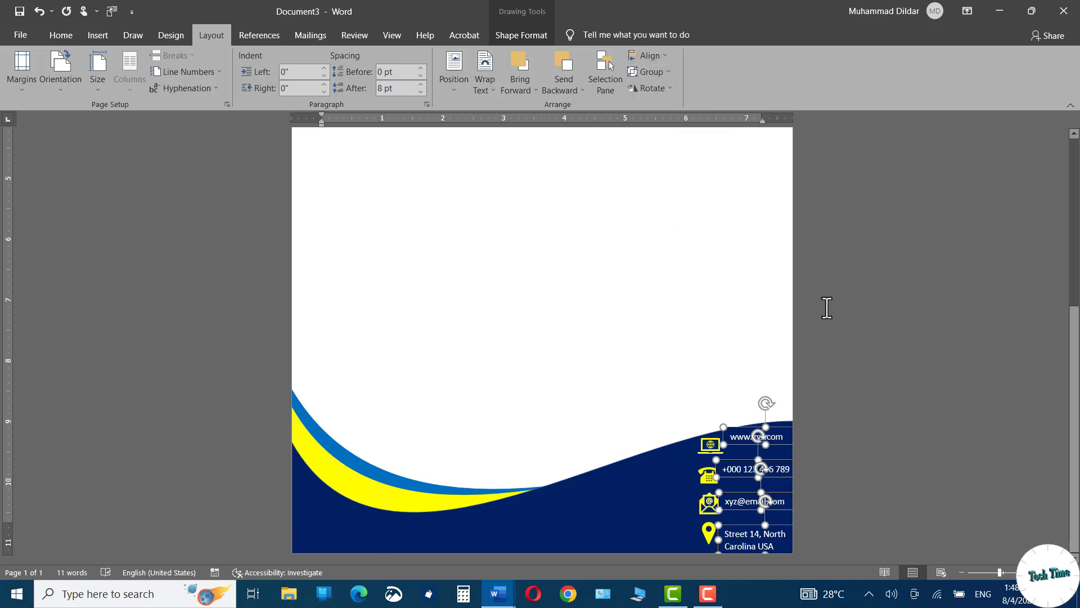
pyautogui.hotkey('ctrl', 'Home')
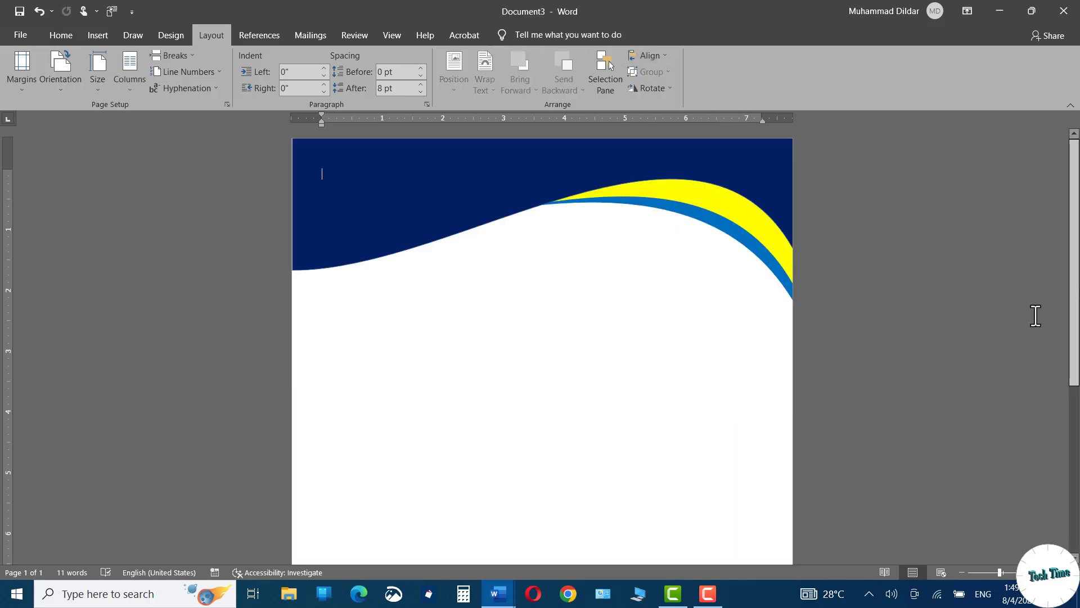
pyautogui.click(98, 37)
# Step: Insert the logo image 20230804_004220_0000.png from this computer
pyautogui.click(144, 79)
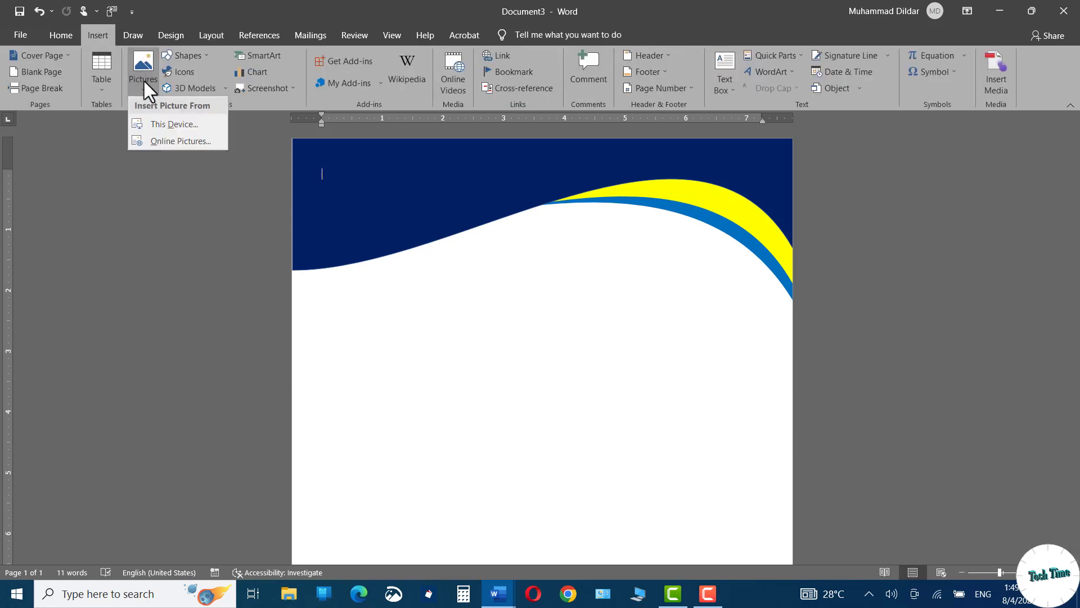
pyautogui.click(168, 126)
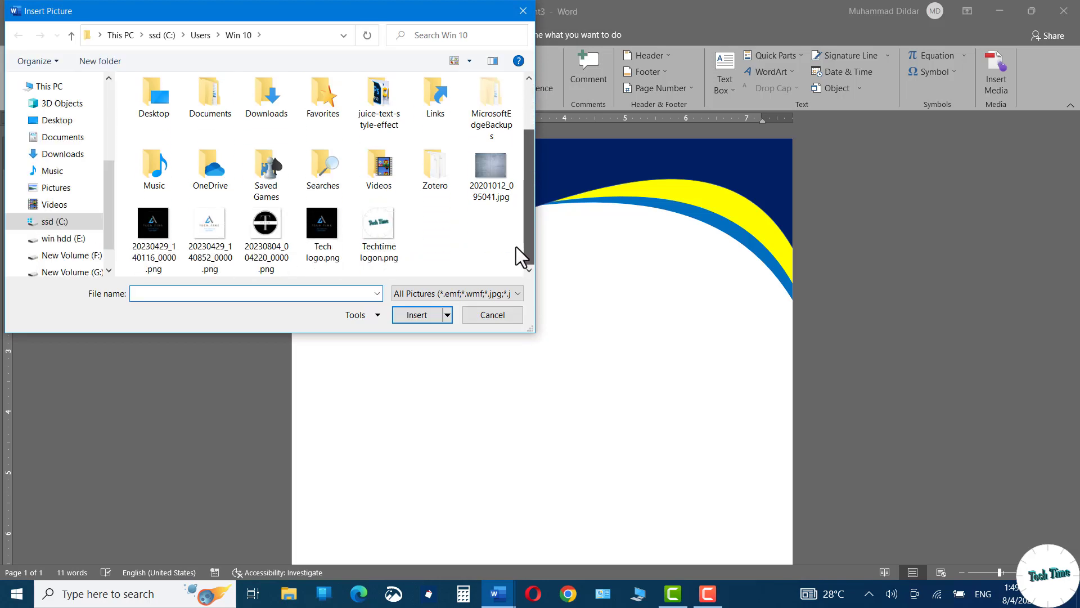
pyautogui.click(265, 224)
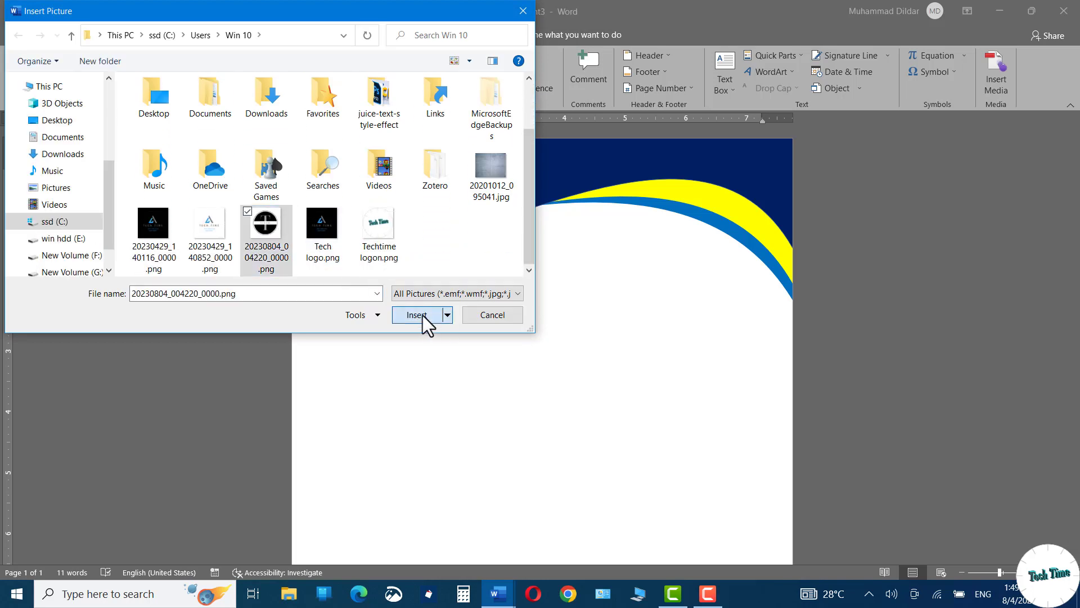
pyautogui.click(423, 315)
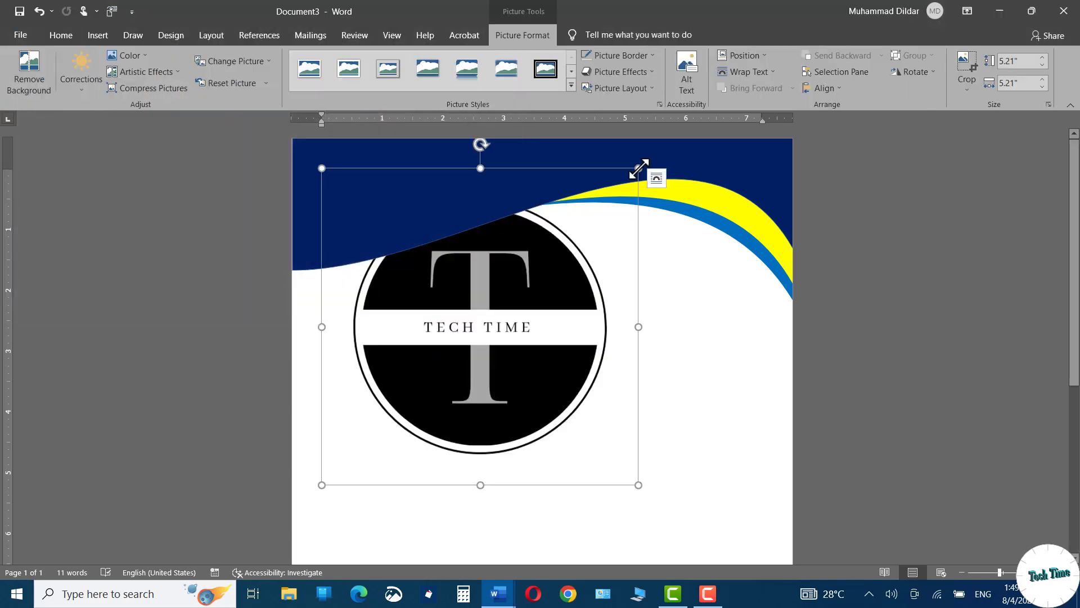
# Step: Shrink the TECH TIME logo and set its wrapping to In Front of Text
pyautogui.moveTo(639, 168); pyautogui.dragTo(472, 316)
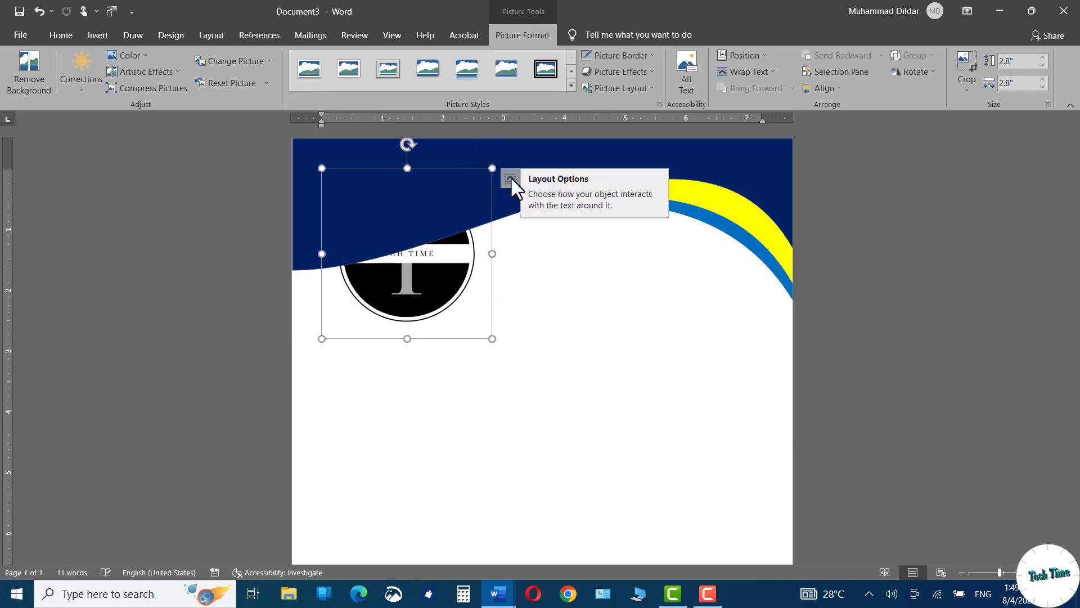
pyautogui.click(511, 177)
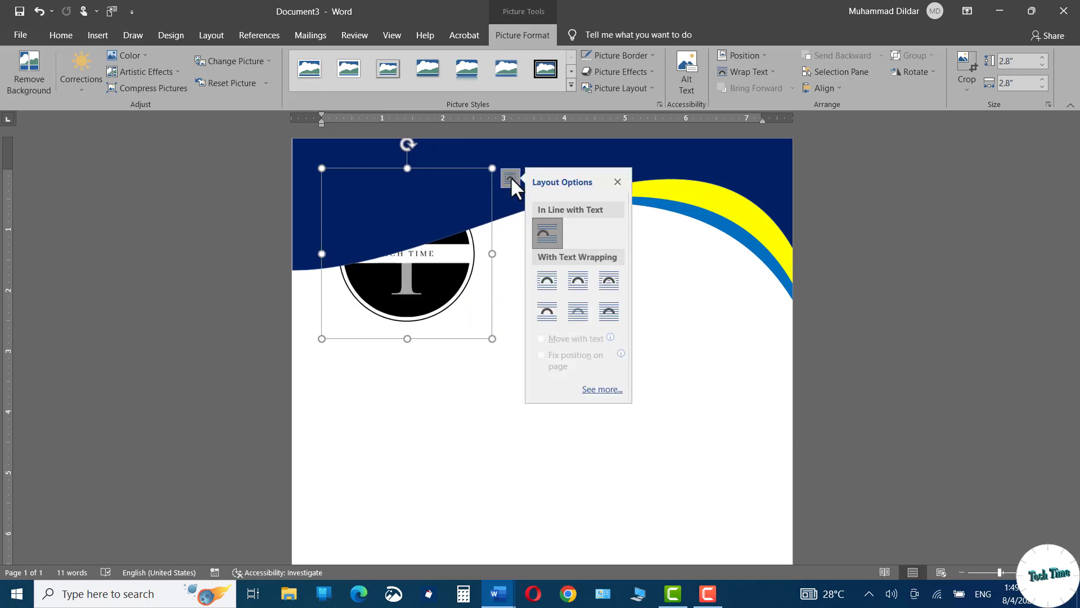
pyautogui.click(611, 313)
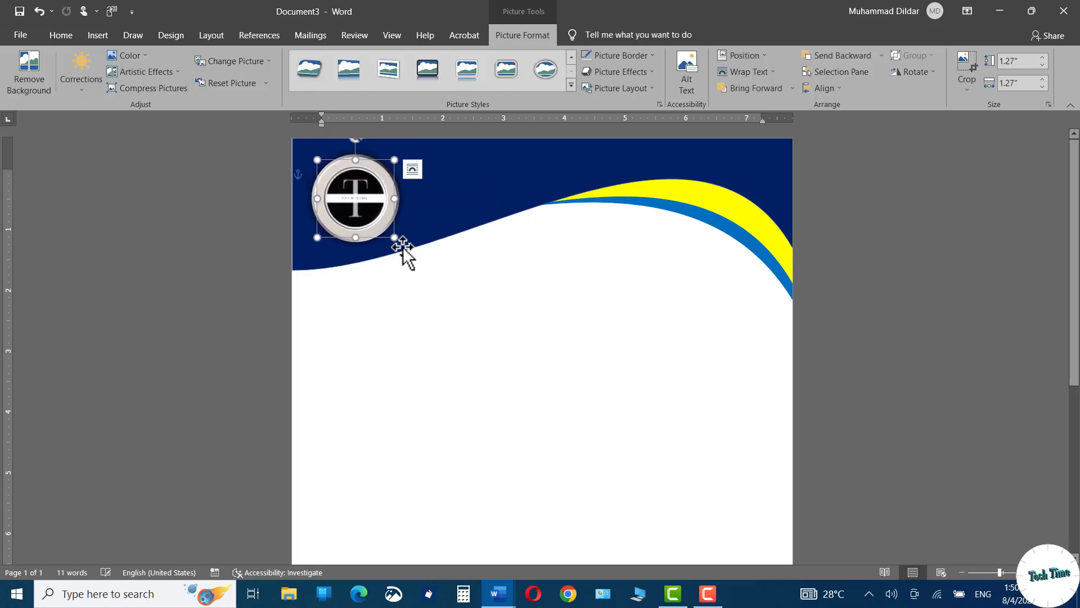
pyautogui.click(465, 265)
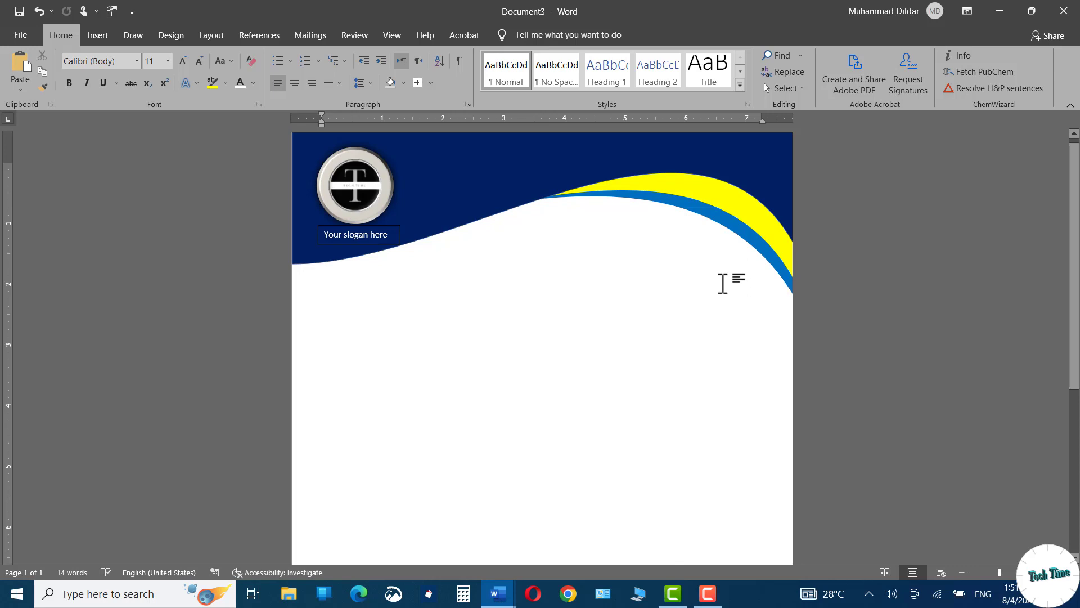
# Step: Draw a horizontal line across the page just below the header
pyautogui.click(98, 36)
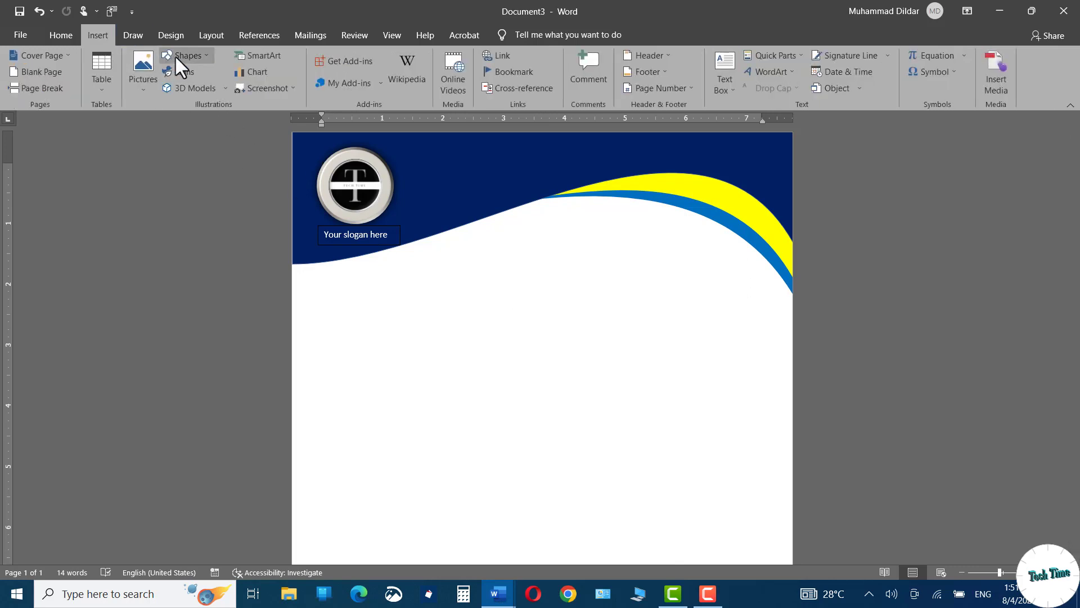
pyautogui.click(197, 52)
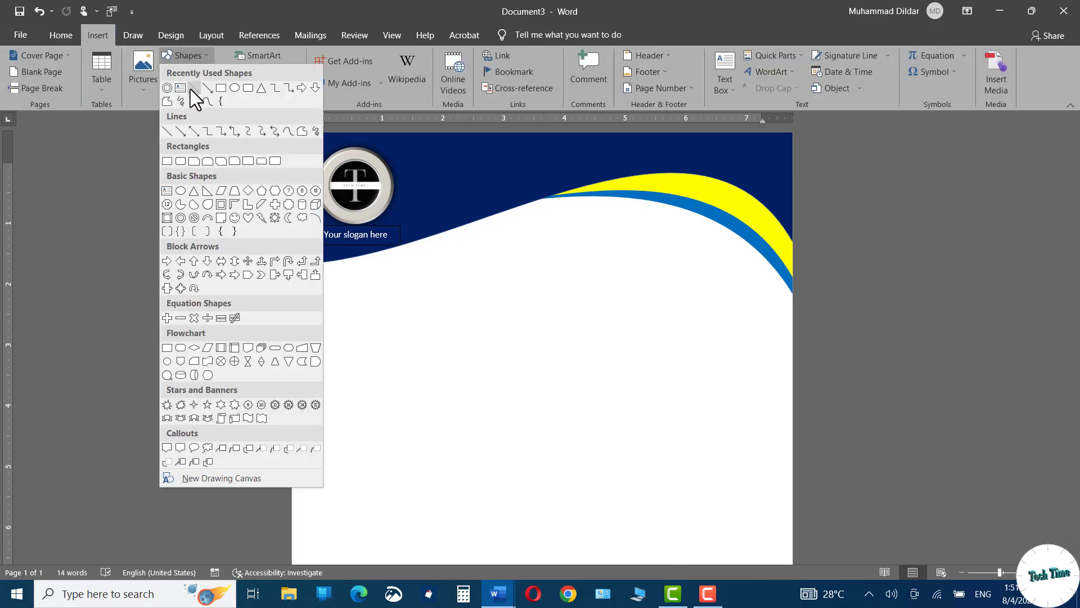
pyautogui.click(195, 86)
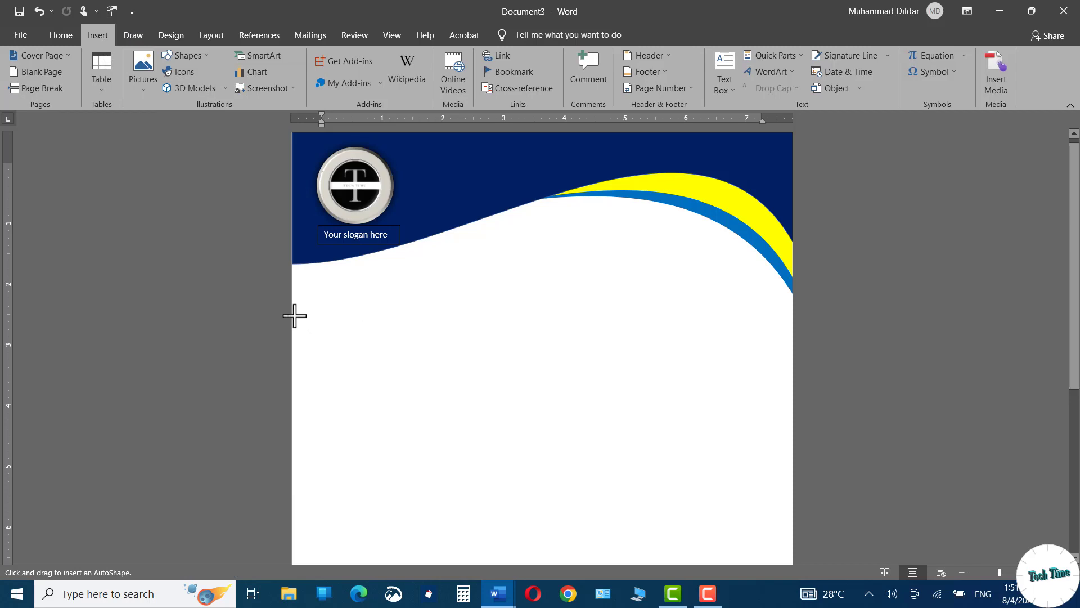
pyautogui.moveTo(295, 315)
pyautogui.mouseDown()
pyautogui.moveTo(784, 350)
pyautogui.moveTo(753, 350)
pyautogui.mouseUp()
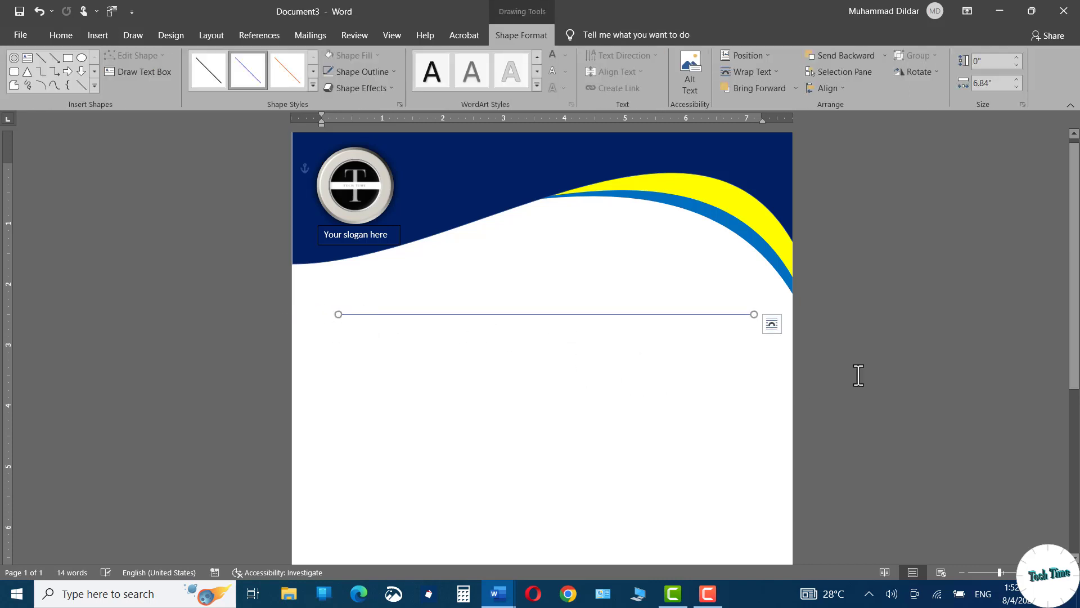
# Step: Set the line's outline weight to 1½ pt
pyautogui.click(371, 68)
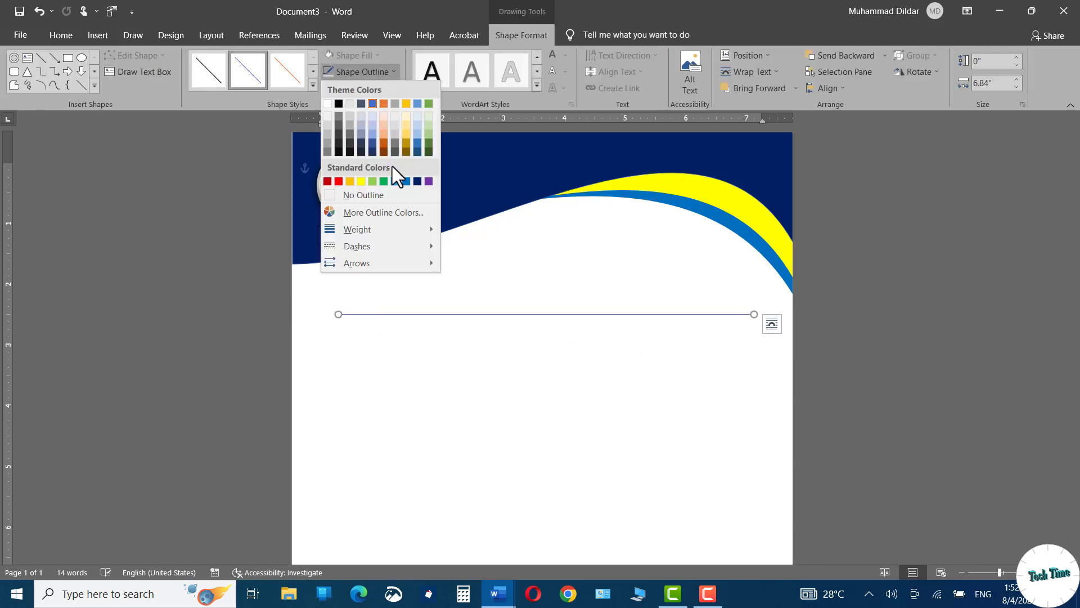
pyautogui.moveTo(416, 229)
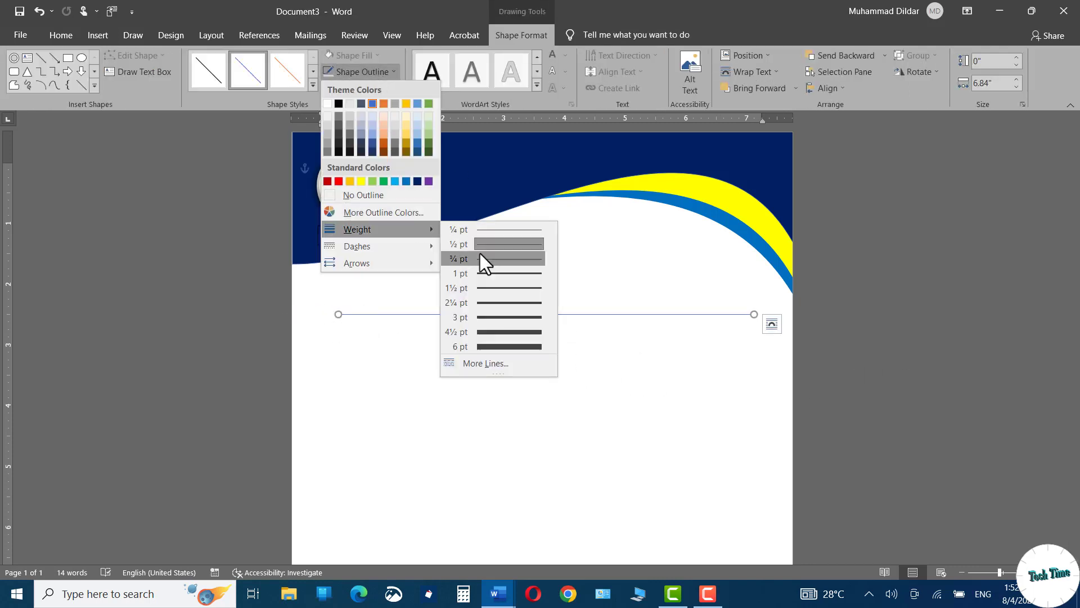
pyautogui.click(492, 287)
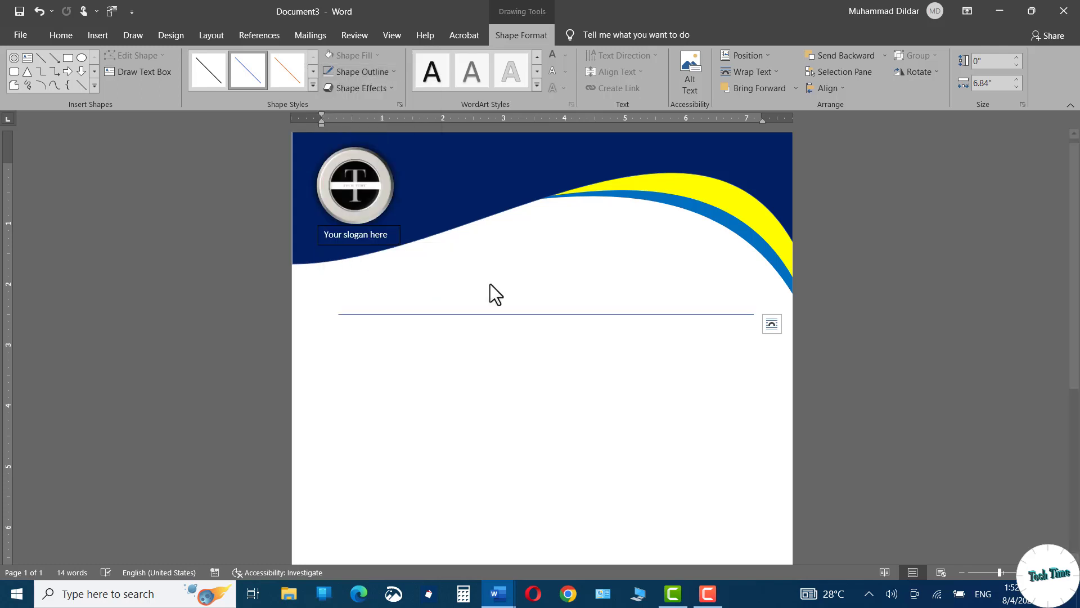
pyautogui.scroll(-2, 381, 181)
pyautogui.click(381, 181)
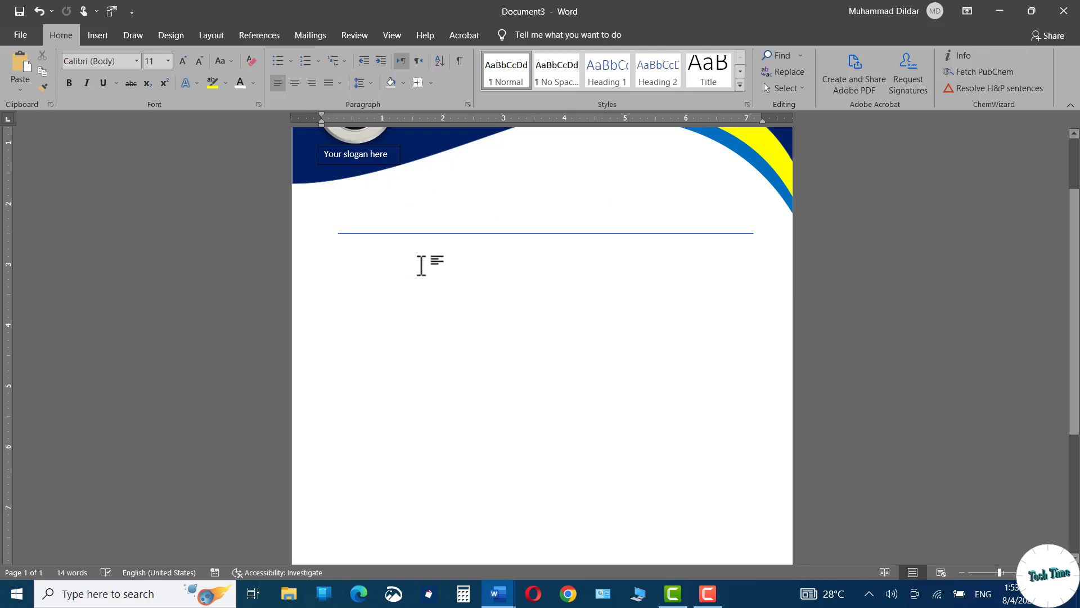
# Step: Undo to restore the address lines and paste the Lorem ipsum paragraphs below the rule
pyautogui.hotkey('ctrl', 'z')
pyautogui.scroll(-4, 345, 222)
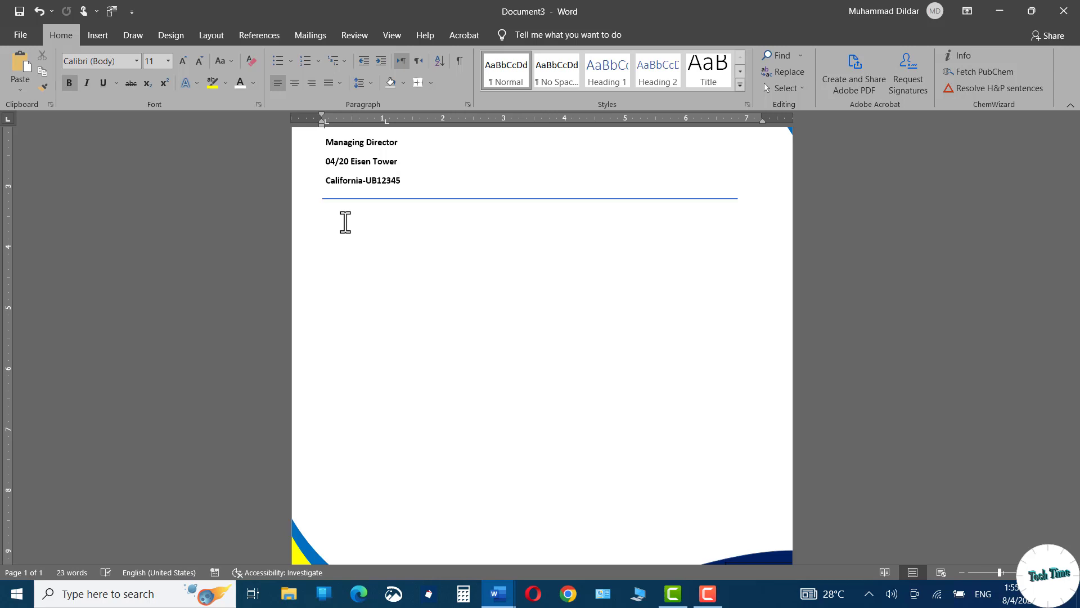
pyautogui.rightClick(345, 221)
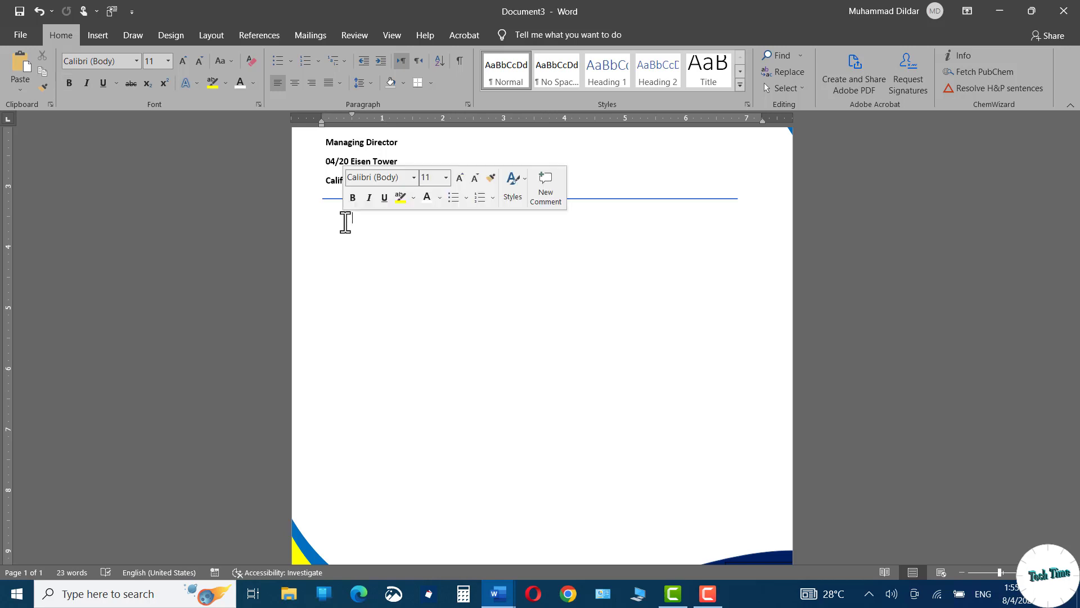
pyautogui.click(372, 284)
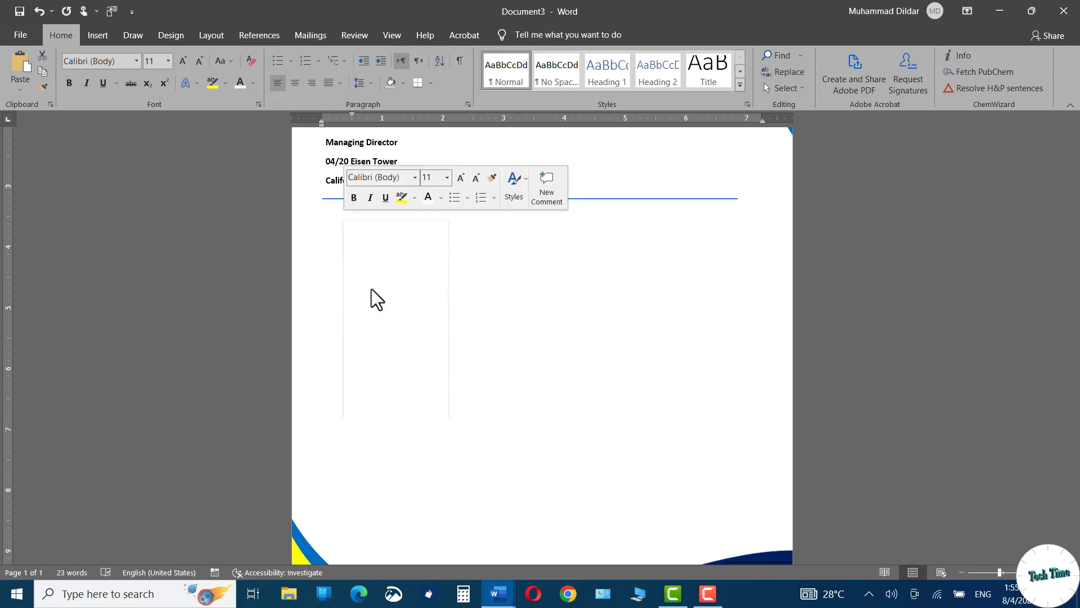
pyautogui.scroll(-3, 360, 394)
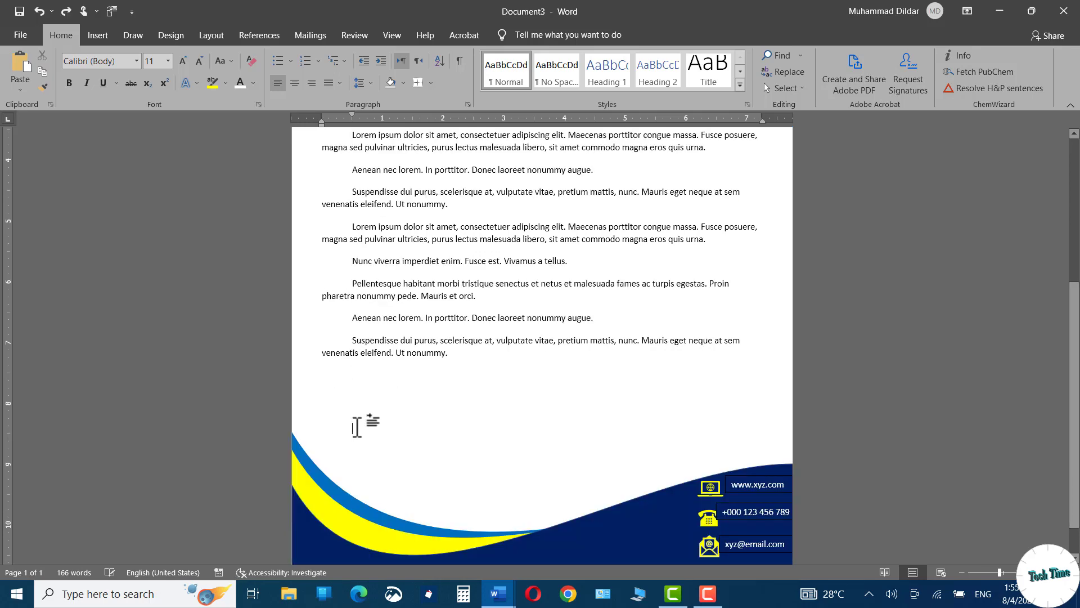
# Step: Draw a short signature line above the footer
pyautogui.click(99, 31)
pyautogui.click(191, 54)
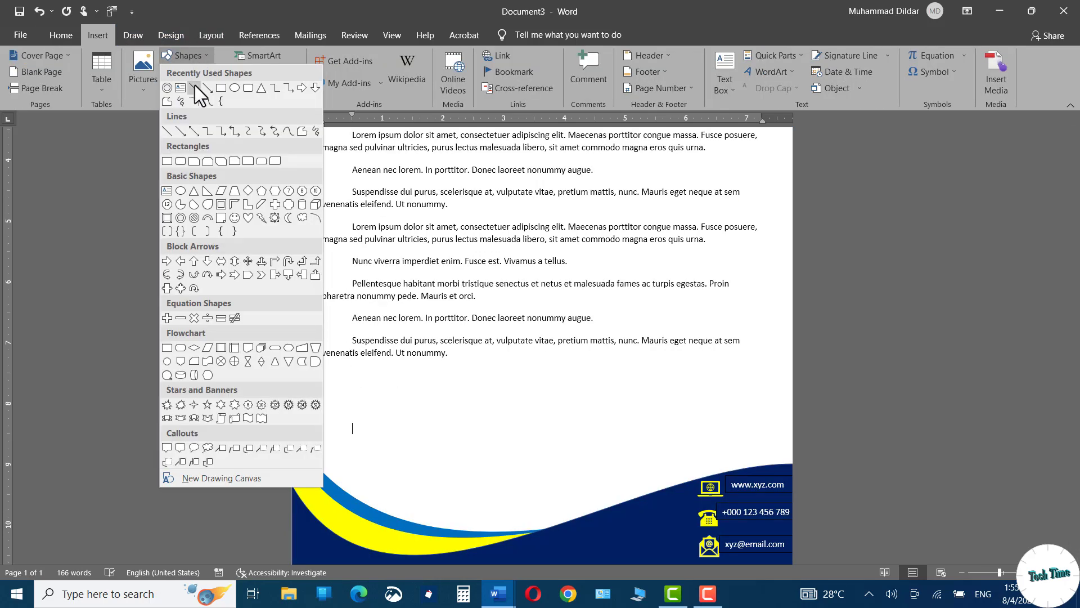
pyautogui.click(194, 87)
pyautogui.moveTo(349, 415); pyautogui.dragTo(409, 422)
pyautogui.click(362, 424)
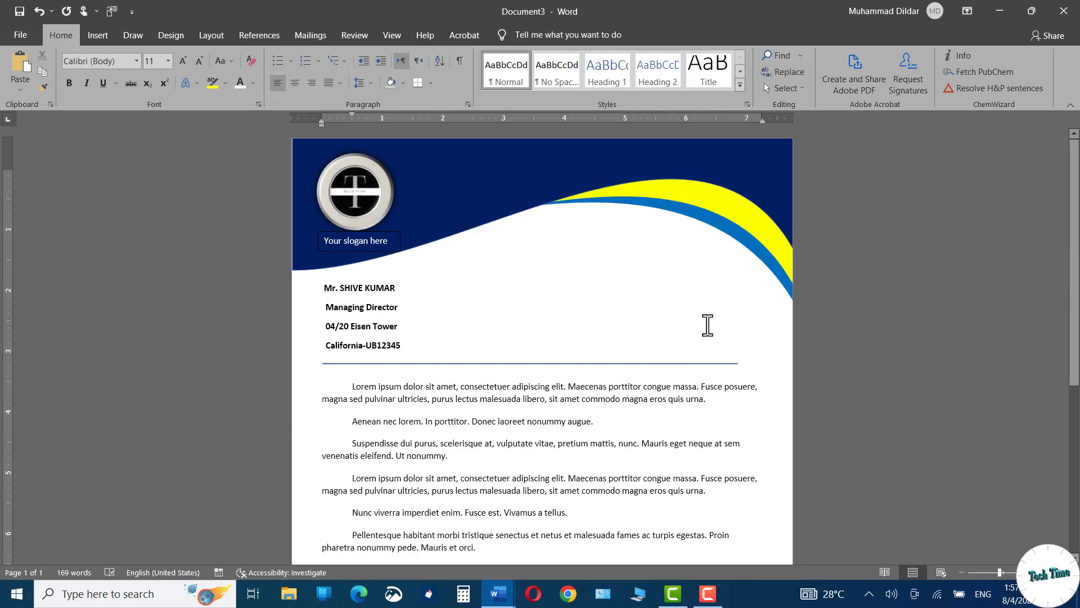
# Step: Insert the long-format date Friday, August 4, 2023 right of the address block's last line
pyautogui.doubleClick(709, 335)
pyautogui.click(97, 35)
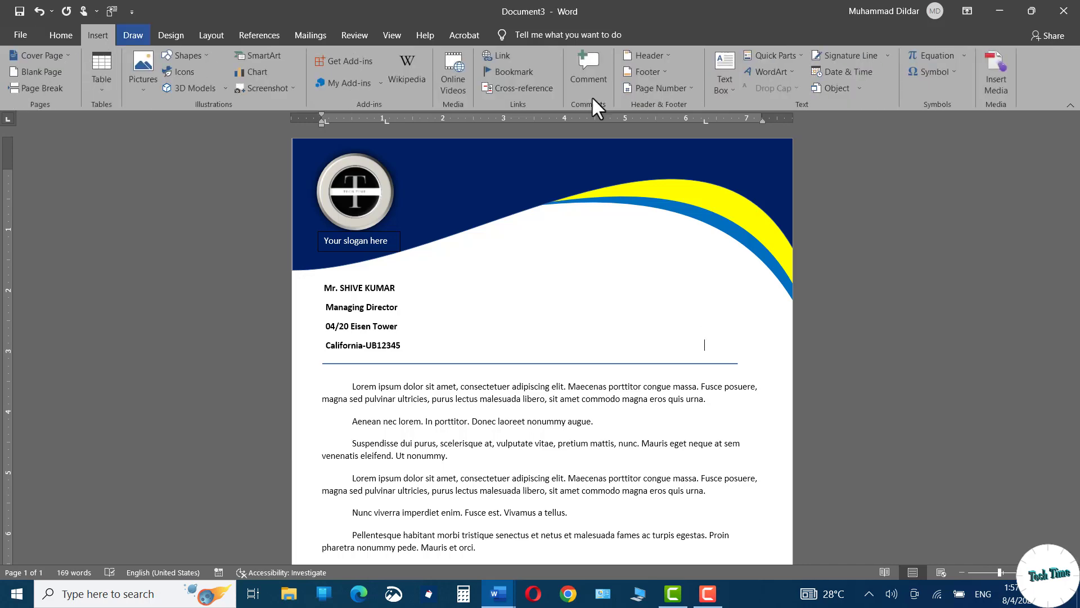
pyautogui.click(843, 70)
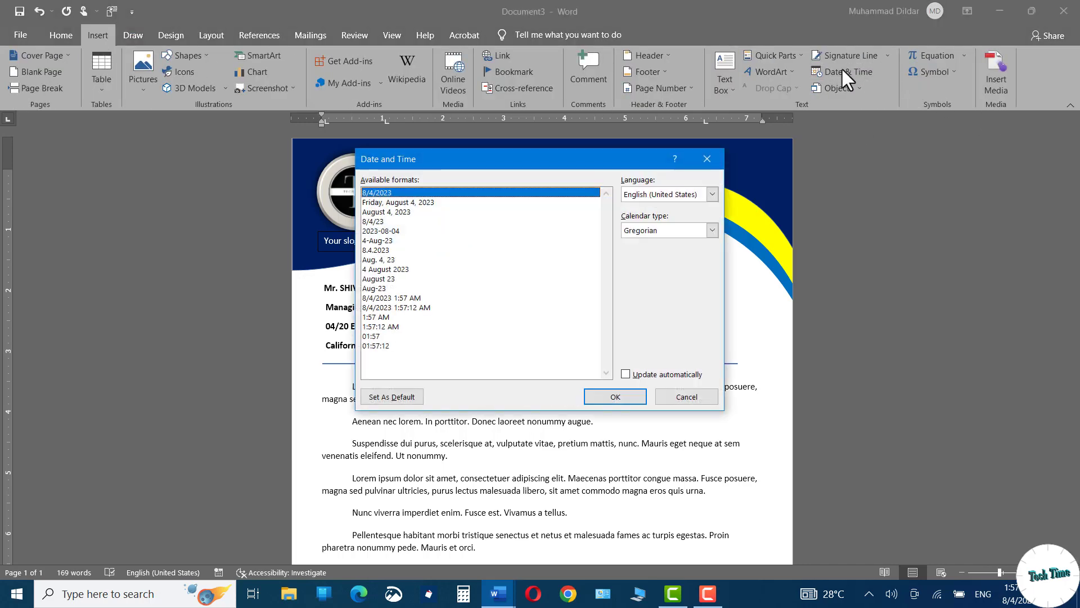
pyautogui.click(410, 203)
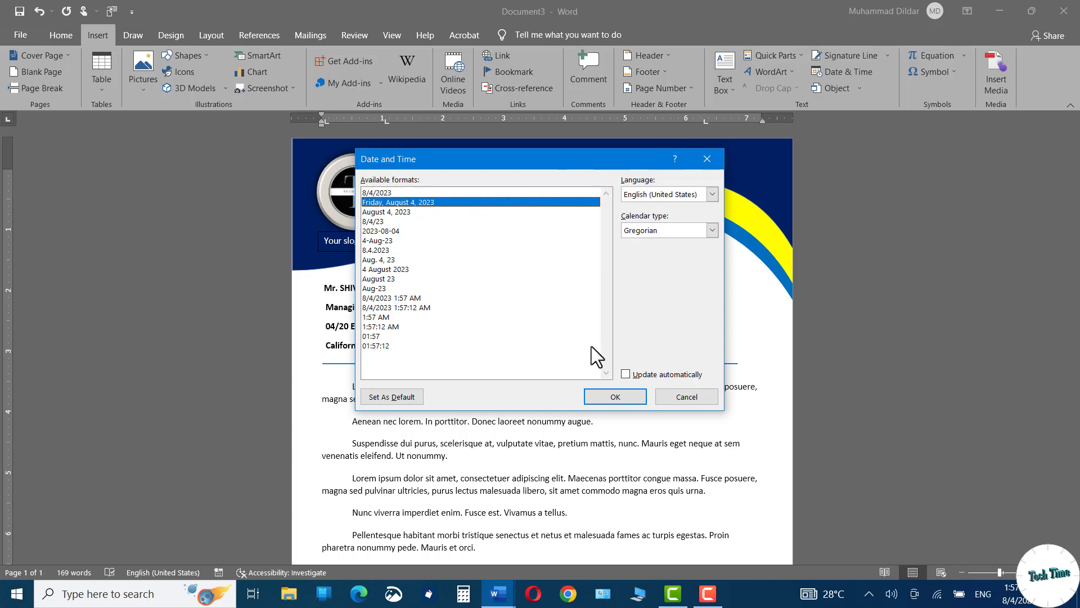
pyautogui.click(616, 396)
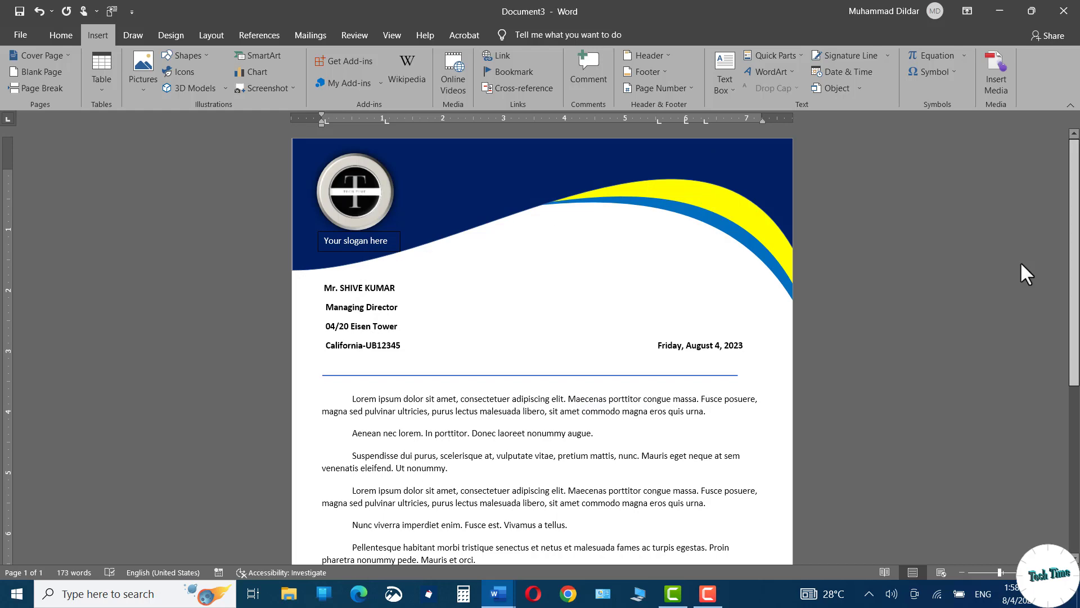
pyautogui.scroll(-5, 1014, 369)
pyautogui.scroll(6, 997, 378)
pyautogui.scroll(-5, 1003, 335)
pyautogui.scroll(4, 990, 394)
pyautogui.scroll(-2, 988, 401)
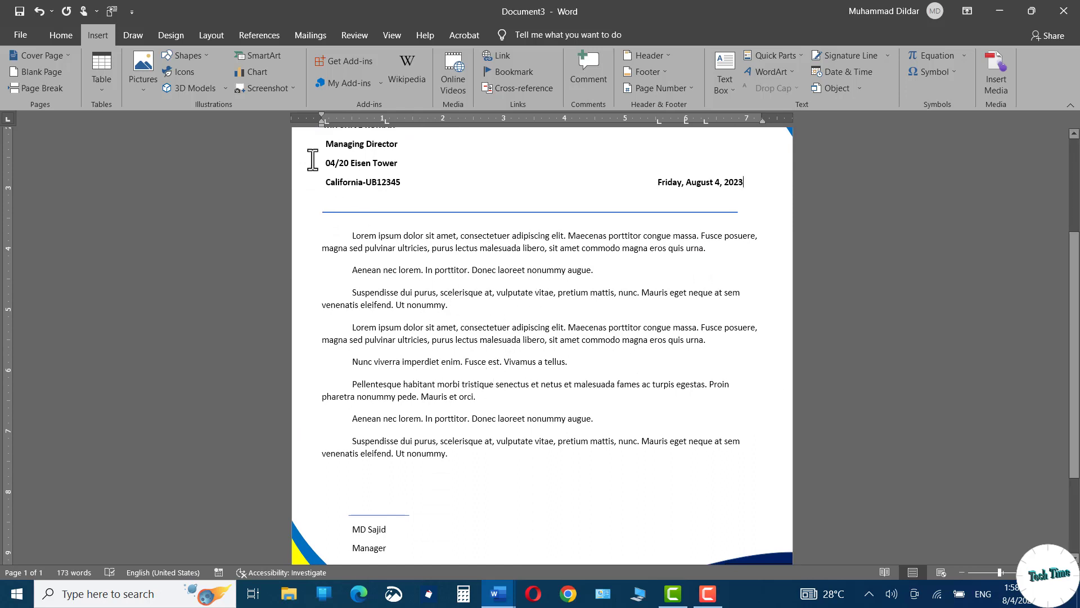
pyautogui.click(171, 35)
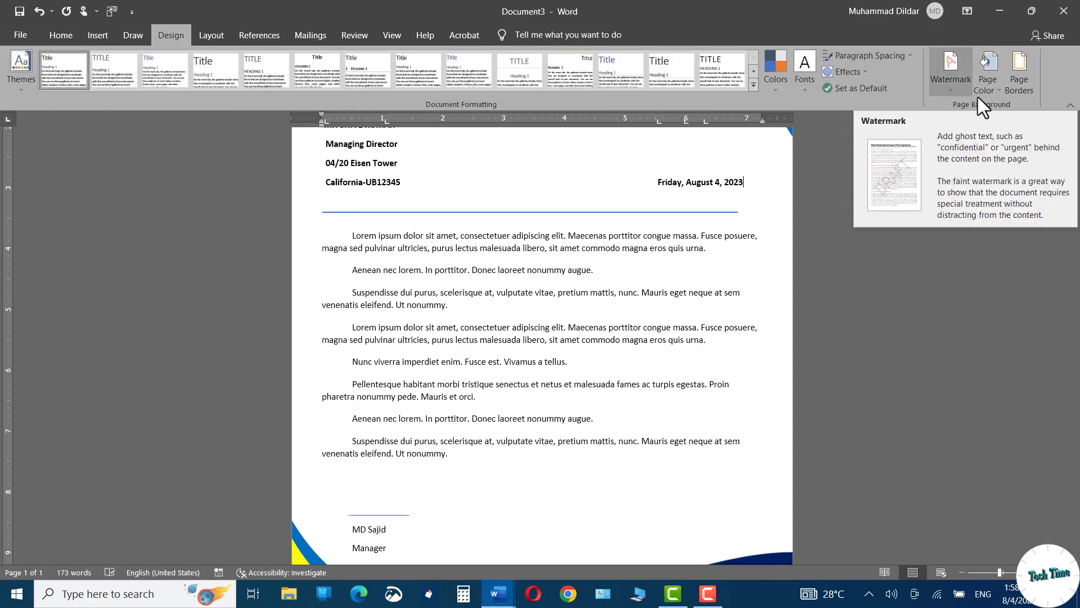
# Step: Open the Custom Watermark settings and choose a Picture watermark
pyautogui.click(952, 87)
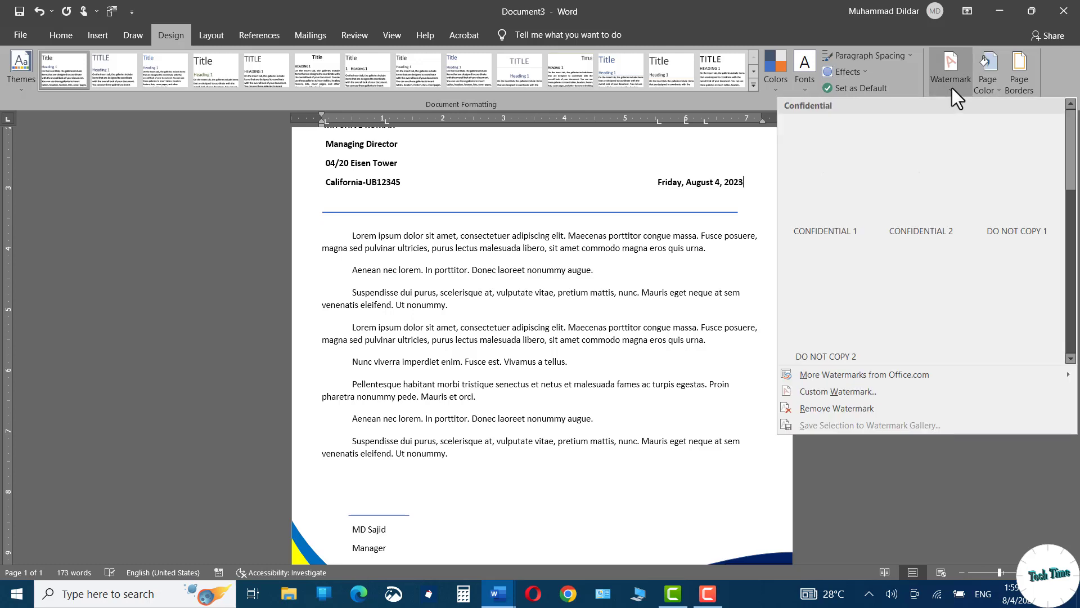
pyautogui.scroll(-1, 1069, 199)
pyautogui.moveTo(1069, 200); pyautogui.dragTo(1069, 338)
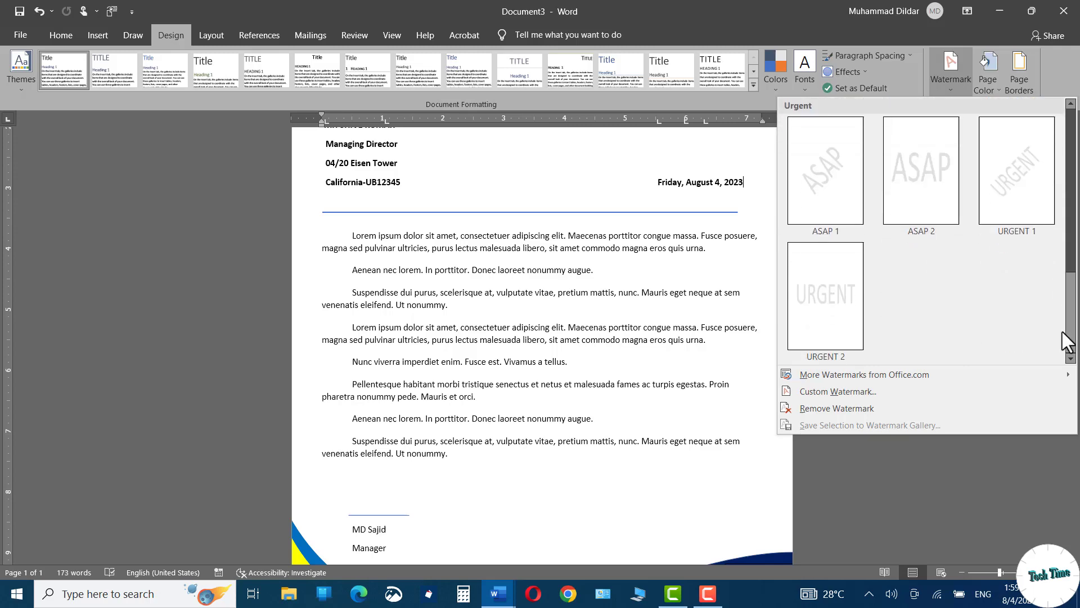
pyautogui.click(843, 390)
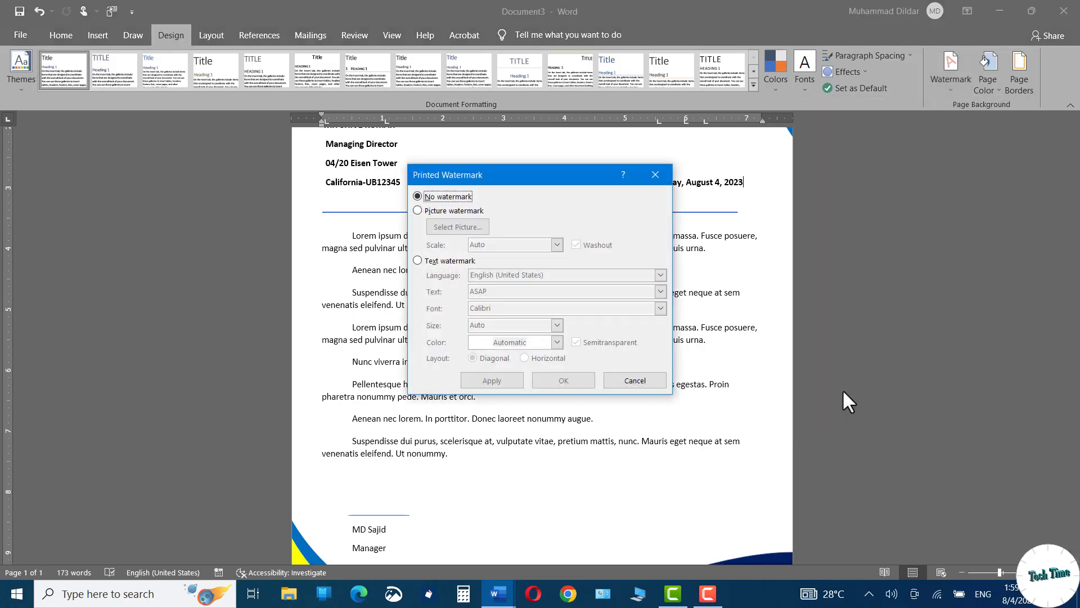
pyautogui.click(418, 211)
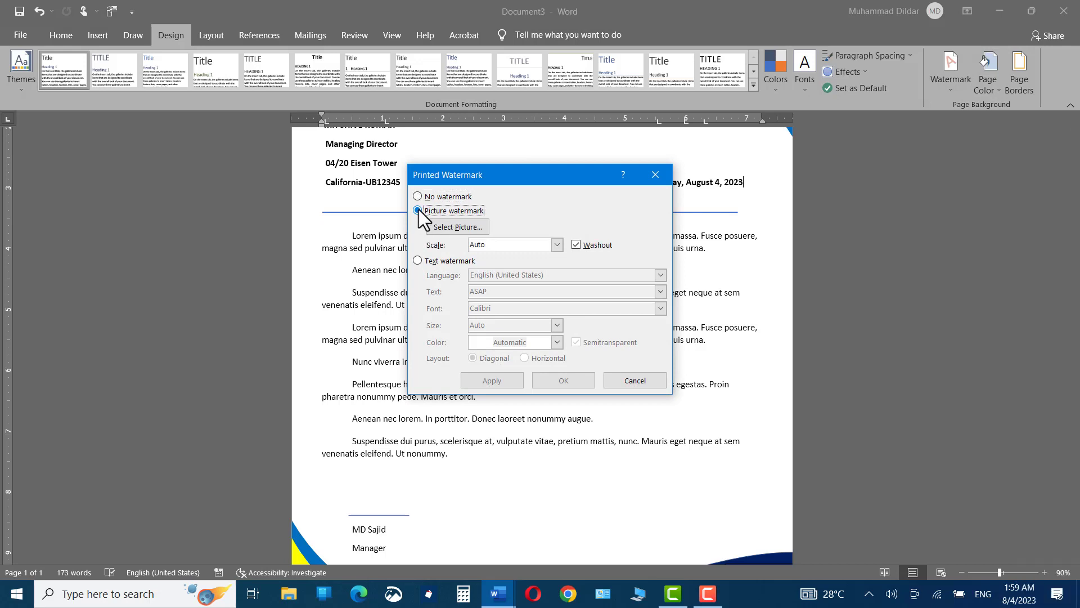
# Step: Use Techtime logon.png from a file as the watermark picture and apply it
pyautogui.click(453, 226)
pyautogui.click(687, 422)
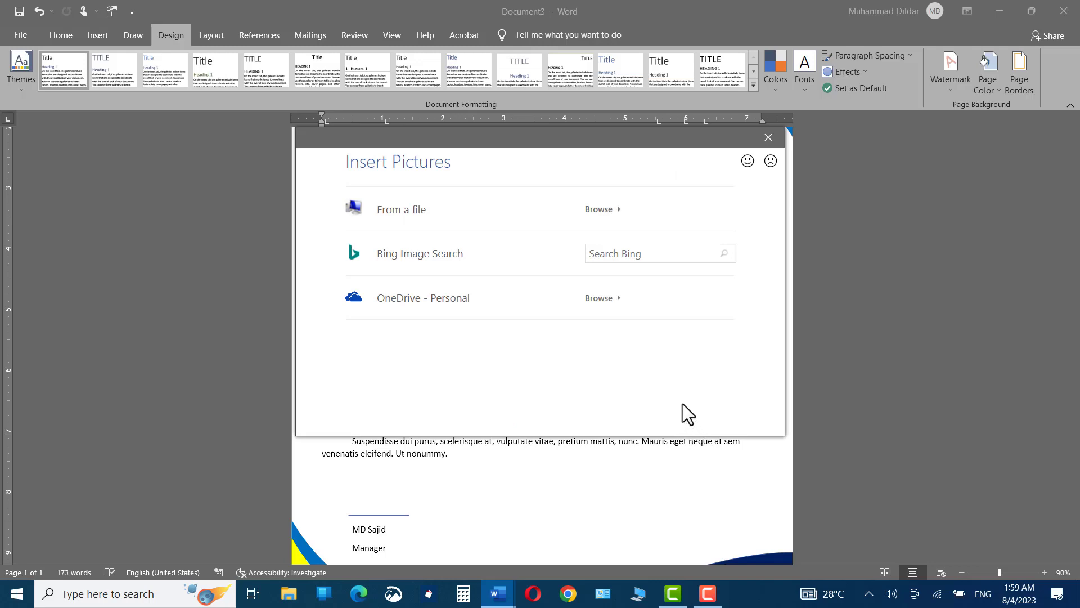
pyautogui.moveTo(939, 391); pyautogui.dragTo(933, 427)
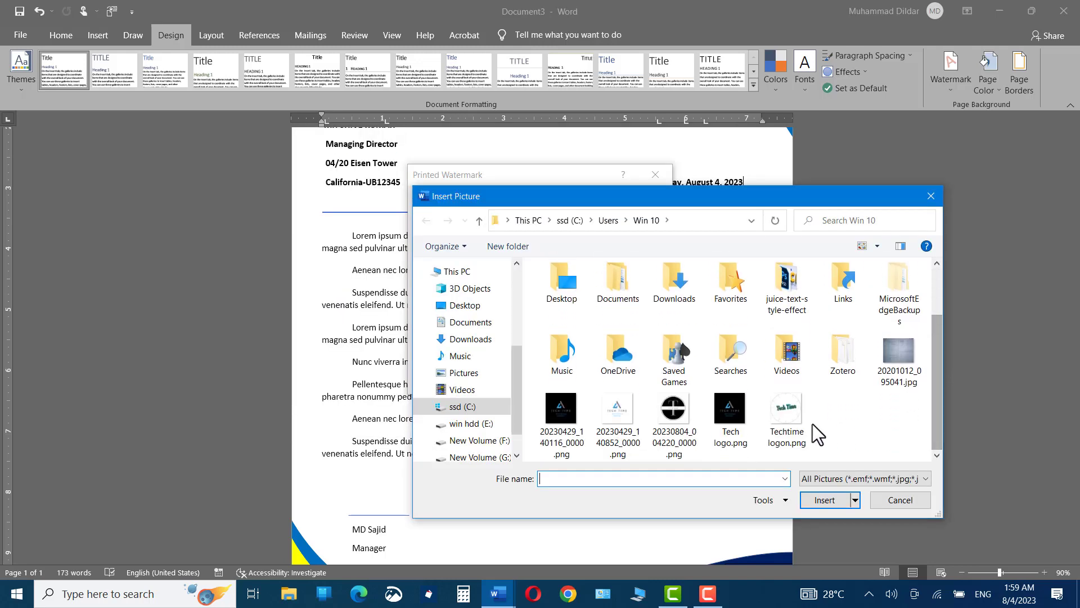
pyautogui.click(782, 414)
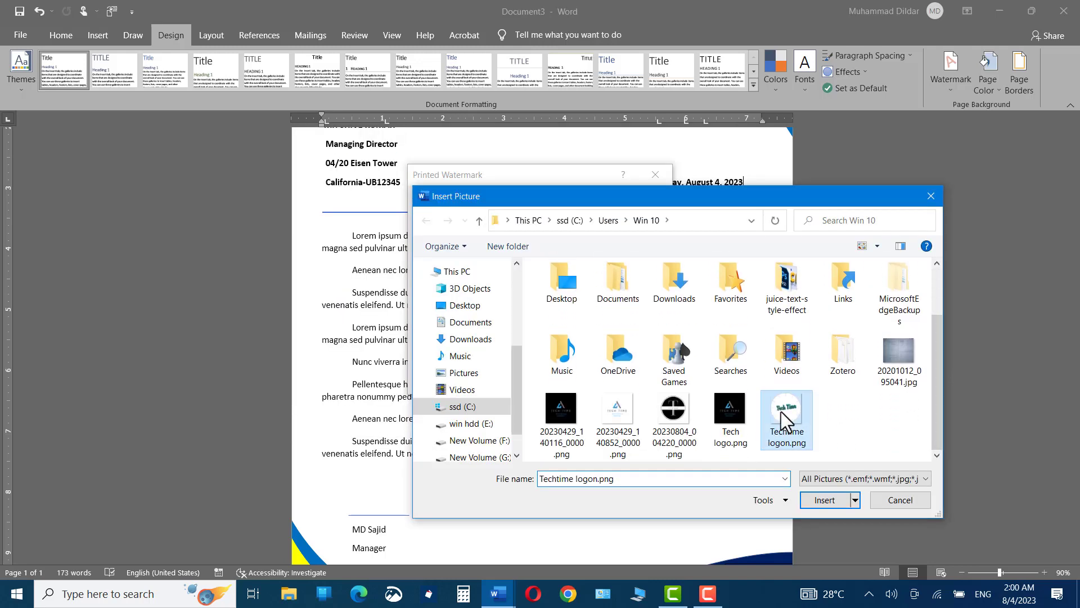
pyautogui.click(829, 500)
pyautogui.click(574, 379)
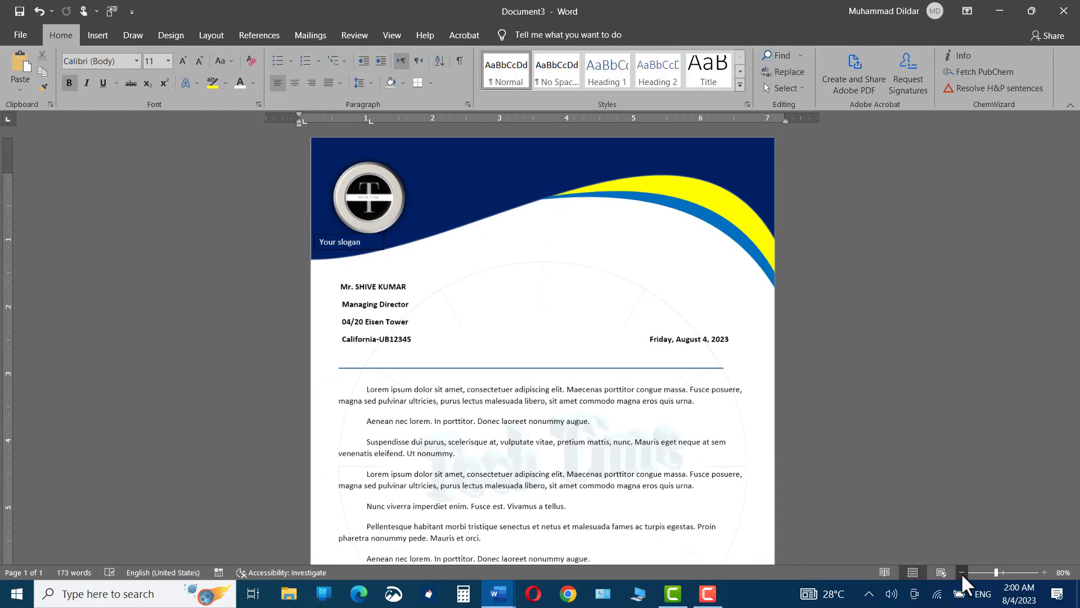
pyautogui.click(961, 572)
# Step: Zoom out to show the whole letterhead page, glance at the File view, and return
pyautogui.click(961, 573)
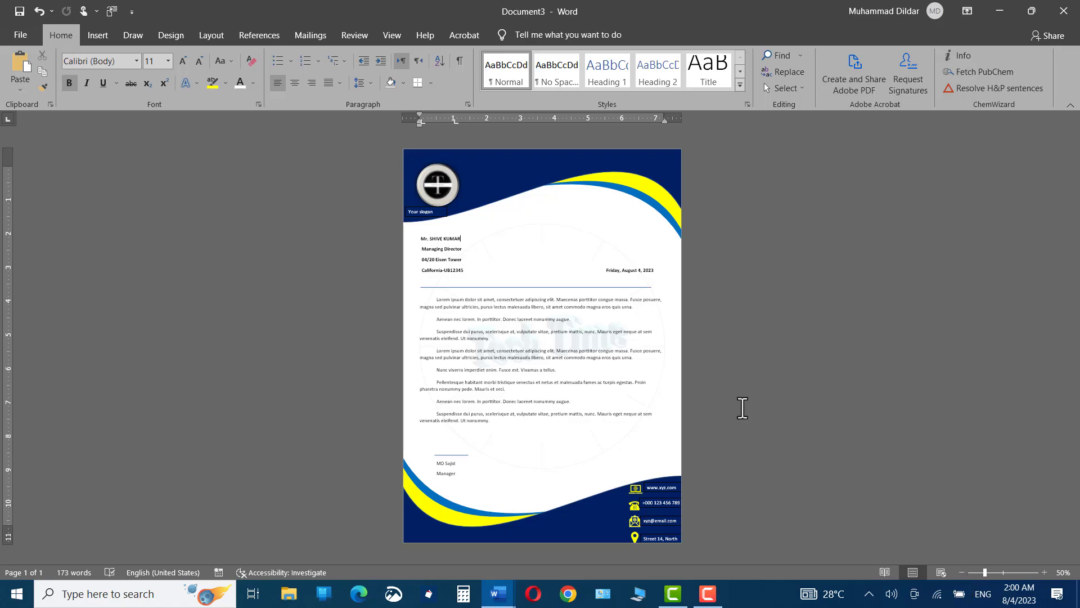
pyautogui.click(27, 35)
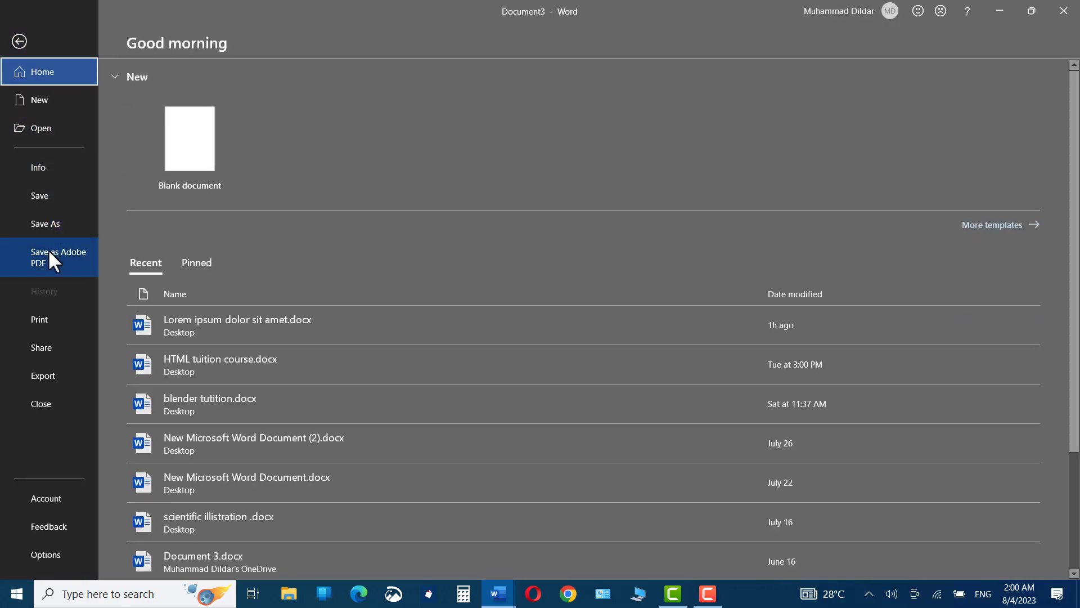
pyautogui.click(19, 42)
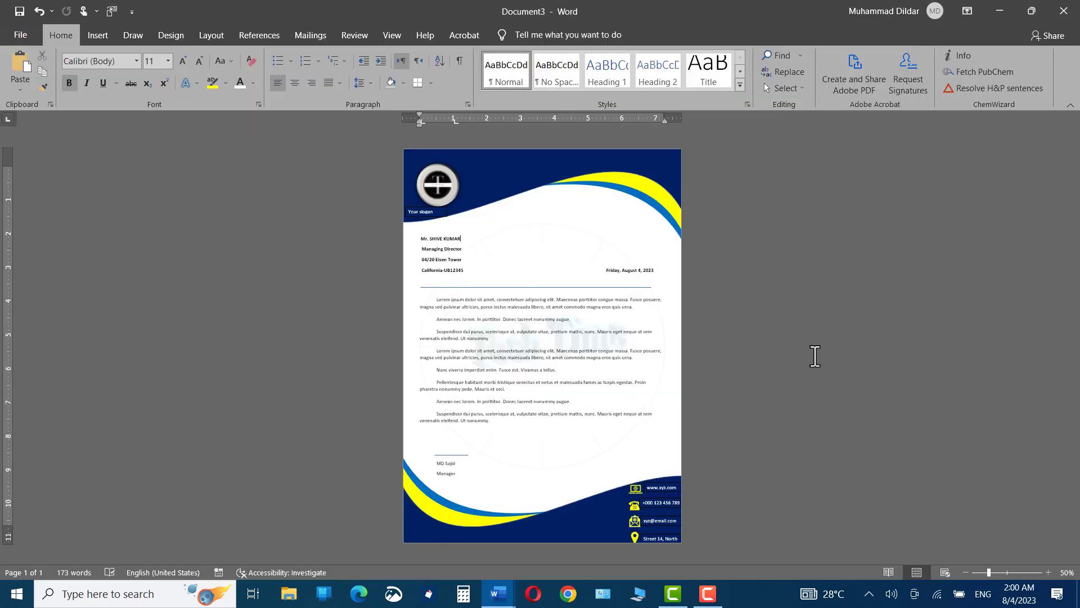